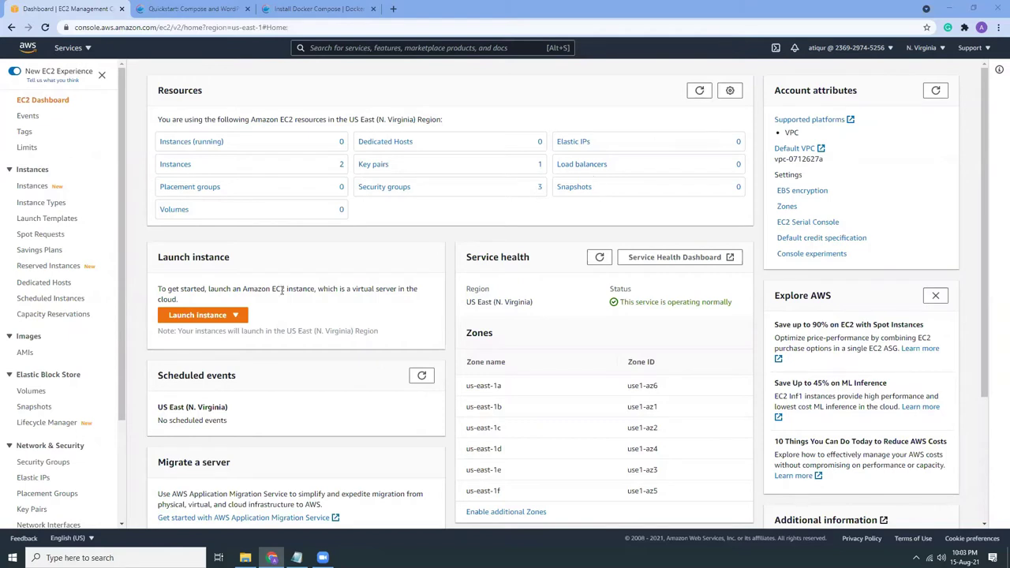
Start launching an EC2 instance with the Red Hat Enterprise Linux 8 (HVM) 64-bit x86 AMI and the t2.micro type.
{"action": "left_click", "coordinate": [188, 321]}
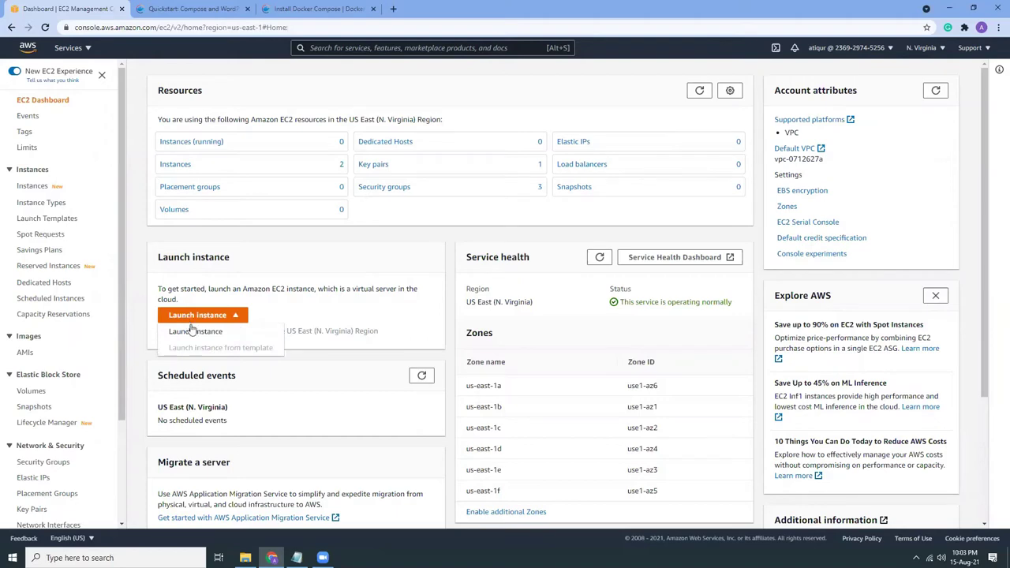
{"action": "left_click", "coordinate": [197, 332]}
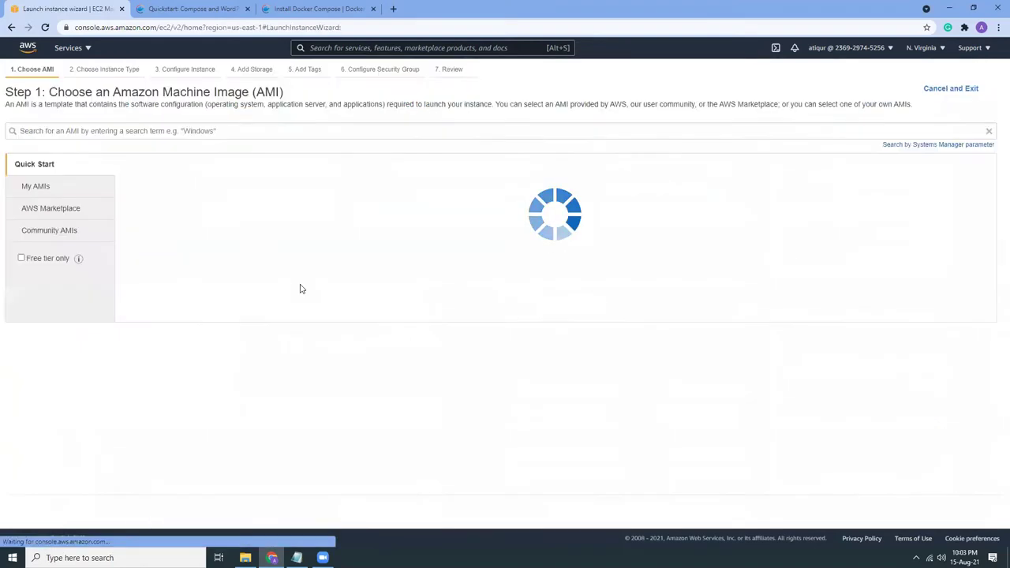
{"action": "scroll", "coordinate": [326, 289], "scroll_direction": "down", "scroll_amount": 2}
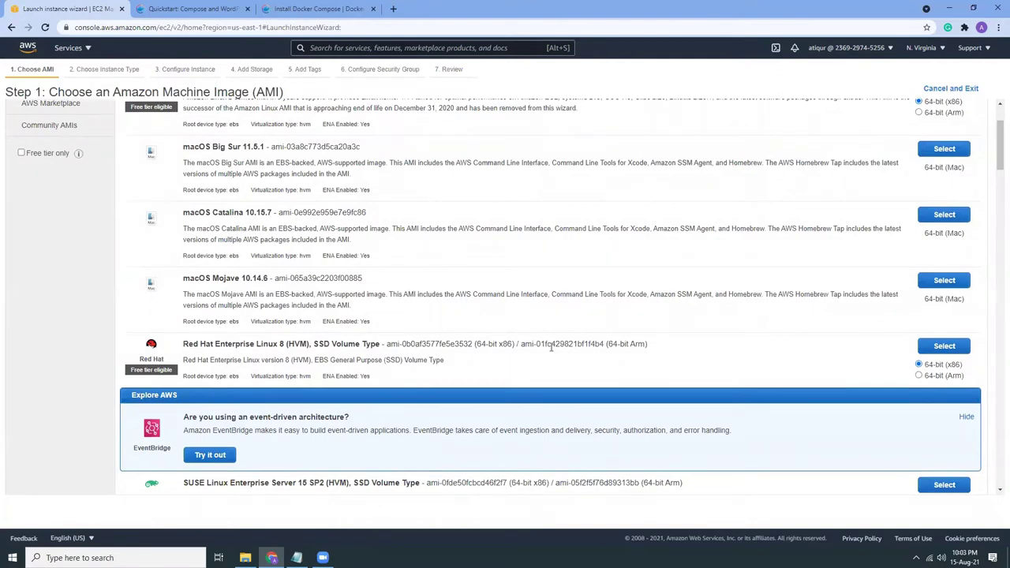
{"action": "left_click", "coordinate": [941, 347]}
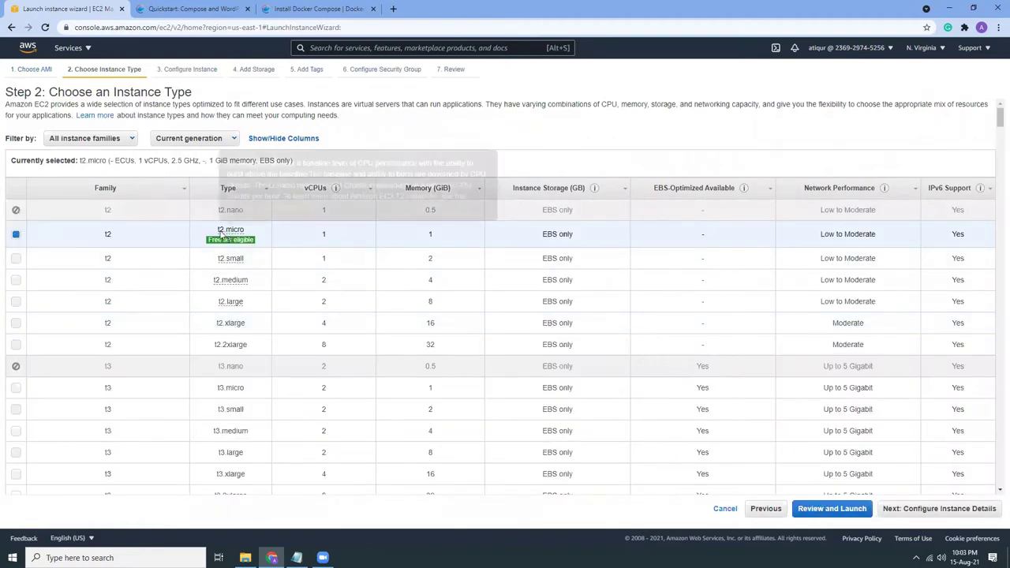
{"action": "left_click", "coordinate": [945, 508]}
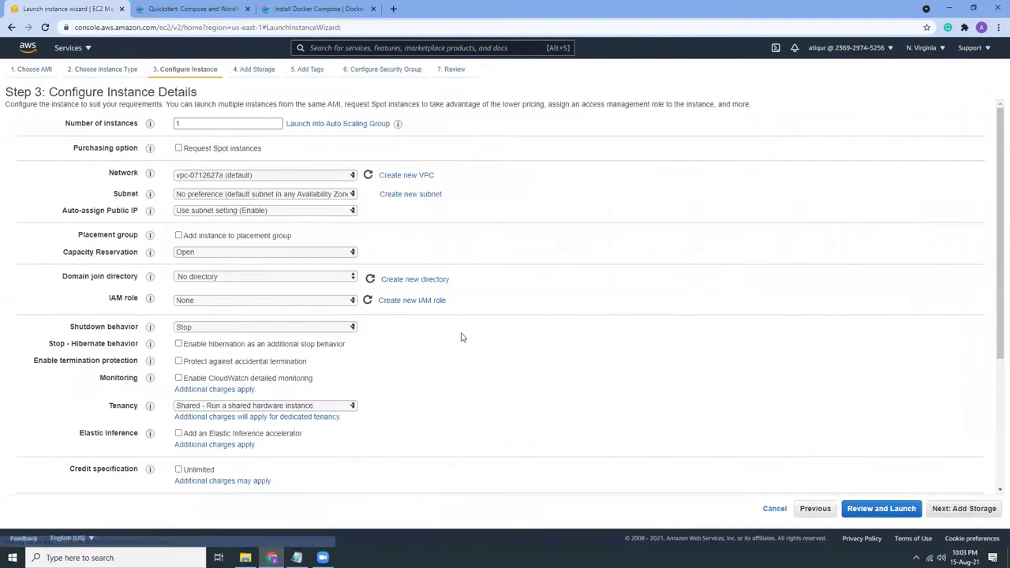
Assign the ec2role IAM role and enable protection against accidental termination in the instance details.
{"action": "left_click", "coordinate": [195, 301]}
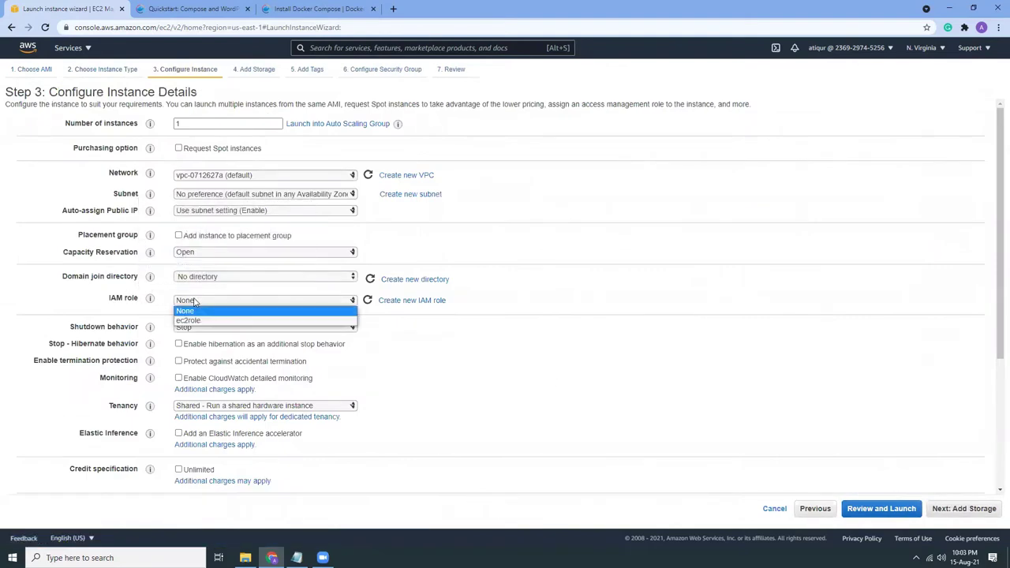
{"action": "left_click", "coordinate": [189, 319]}
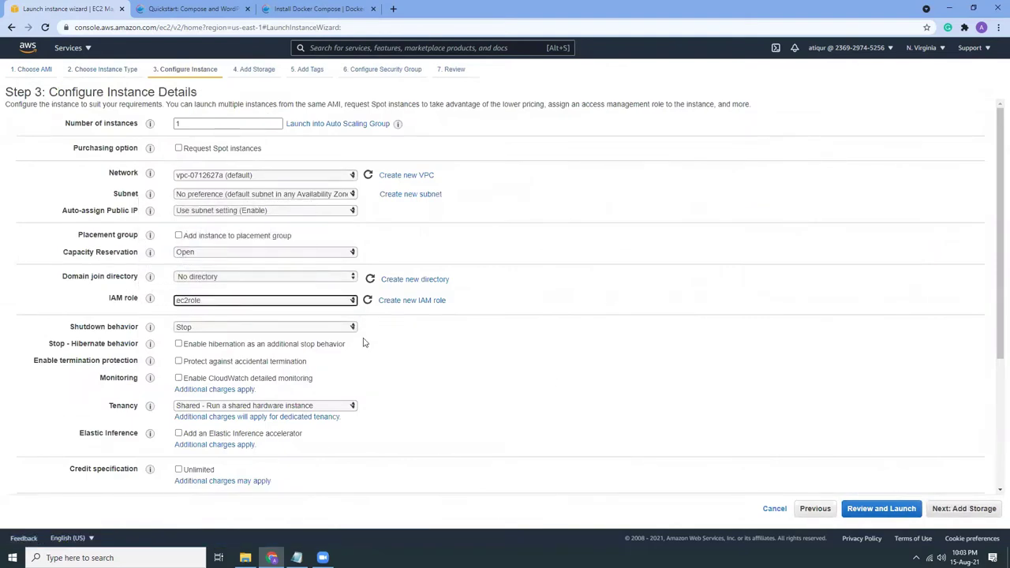
{"action": "left_click", "coordinate": [481, 348]}
{"action": "scroll", "coordinate": [483, 348], "scroll_direction": "down", "scroll_amount": 1}
{"action": "scroll", "coordinate": [483, 348], "scroll_direction": "down", "scroll_amount": 1}
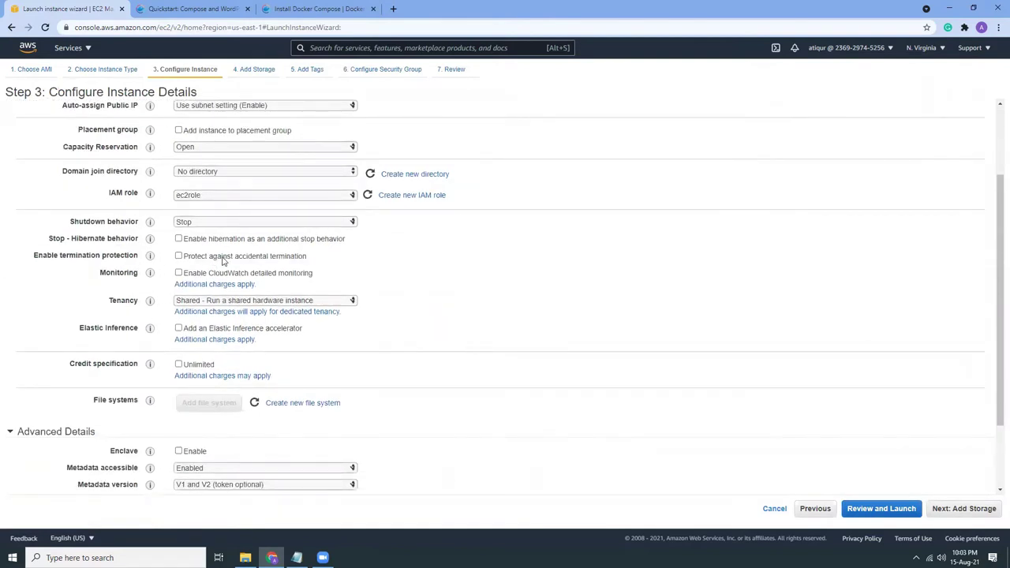
{"action": "left_click", "coordinate": [179, 257]}
{"action": "scroll", "coordinate": [620, 356], "scroll_direction": "down", "scroll_amount": 2}
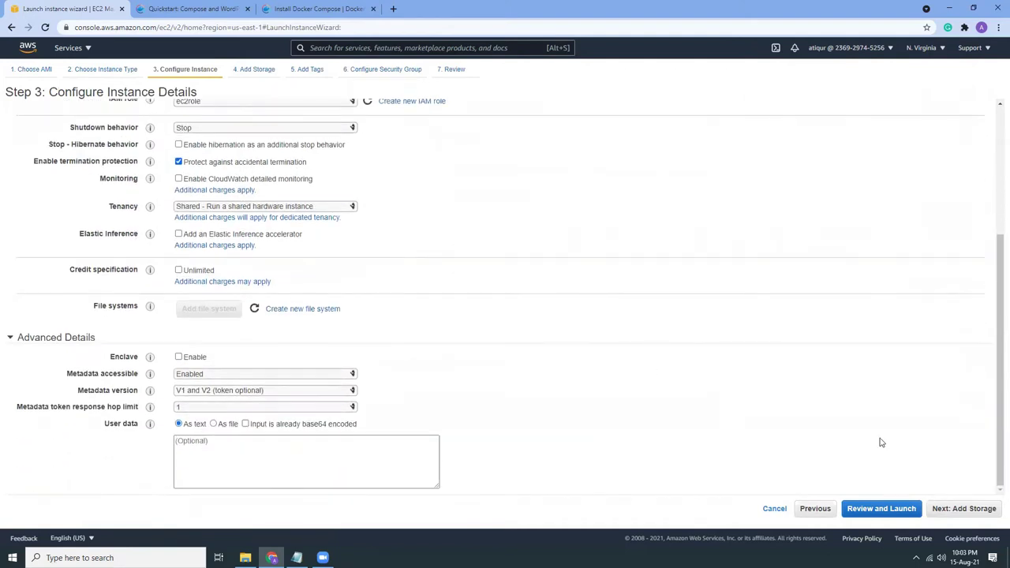
{"action": "left_click", "coordinate": [961, 503]}
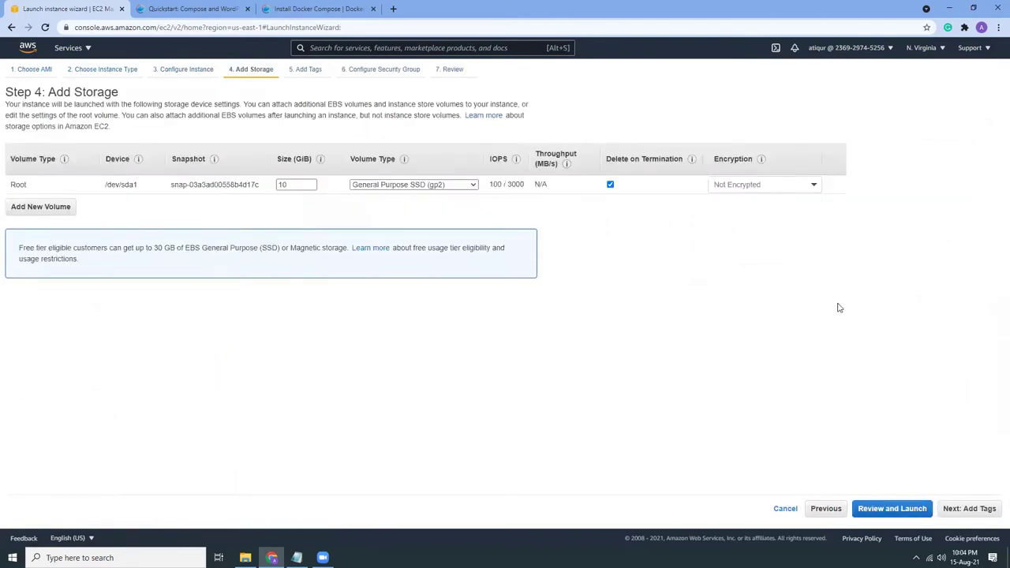
Keep the default storage, add no tags, and assign the existing web-server security group to the instance.
{"action": "left_click", "coordinate": [966, 508]}
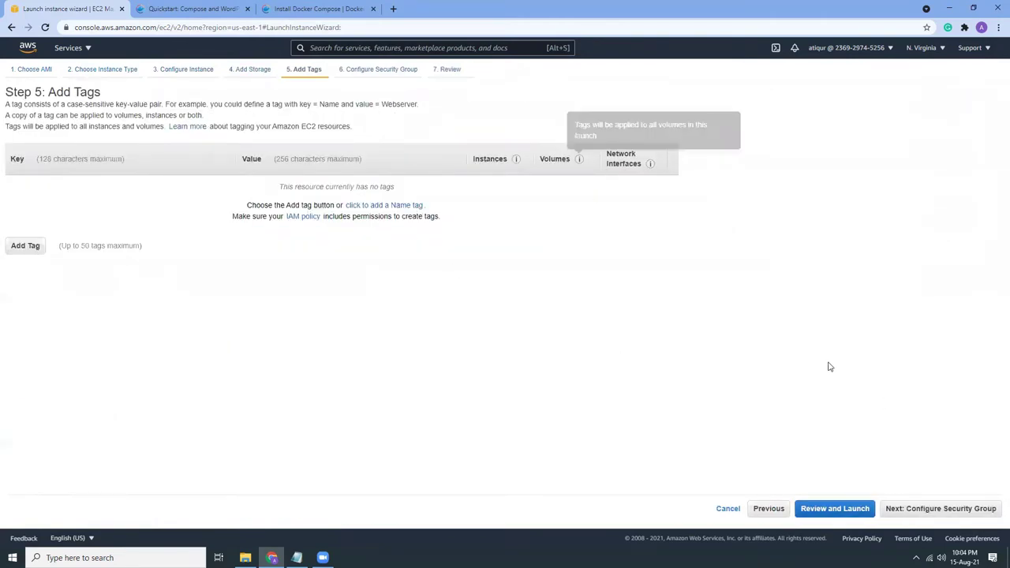
{"action": "left_click", "coordinate": [945, 510]}
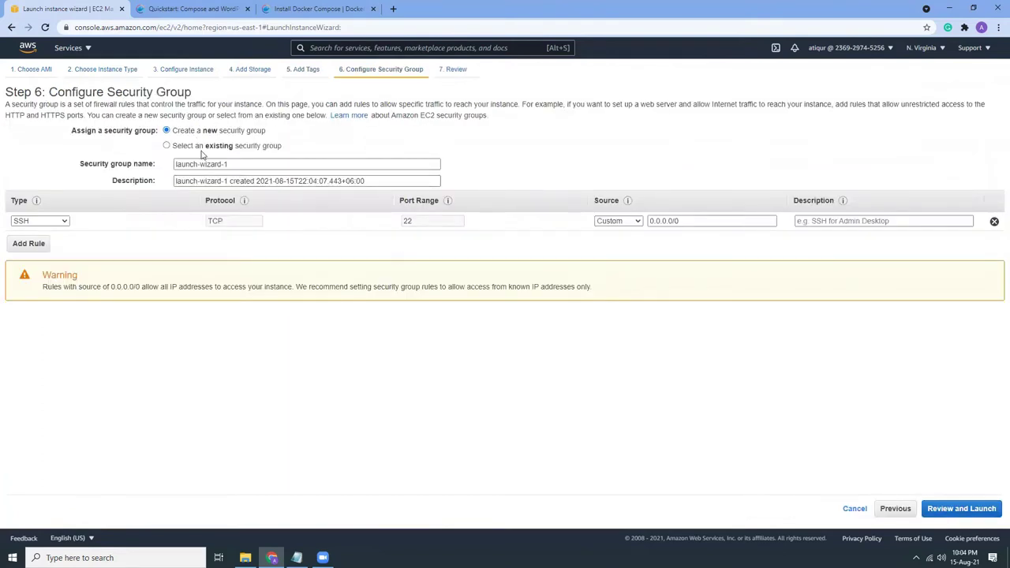
{"action": "left_click", "coordinate": [203, 148]}
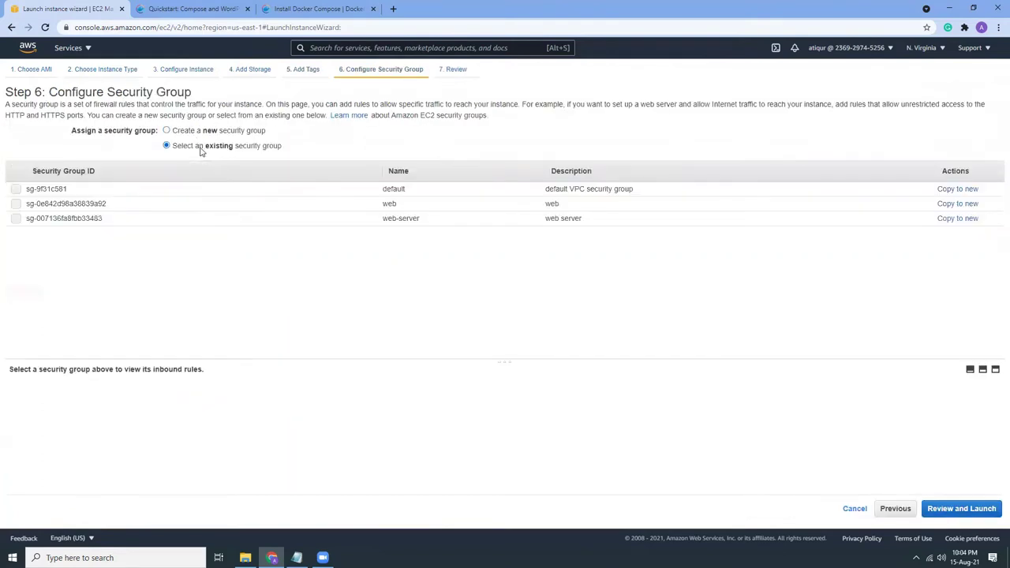
{"action": "left_click", "coordinate": [239, 219]}
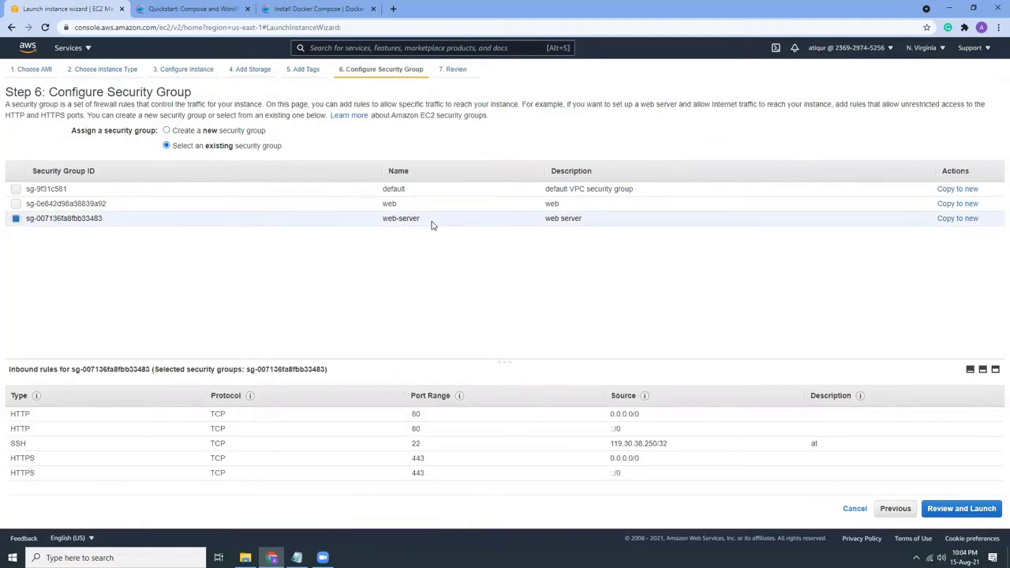
{"action": "left_click", "coordinate": [964, 508]}
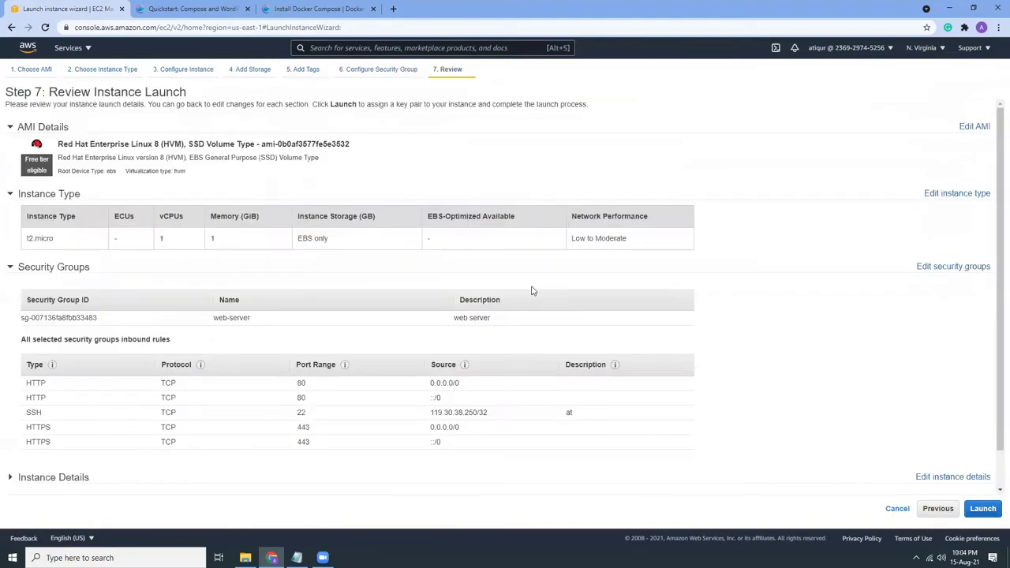
Launch the instance with the existing popularbike key pair, acknowledging access to its private key file.
{"action": "left_click", "coordinate": [982, 508]}
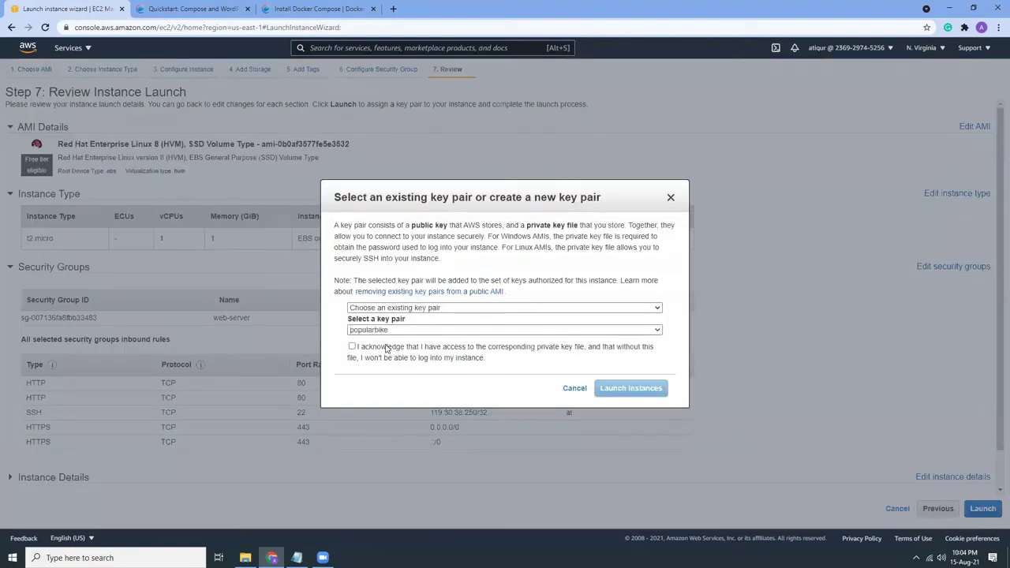
{"action": "left_click", "coordinate": [353, 348]}
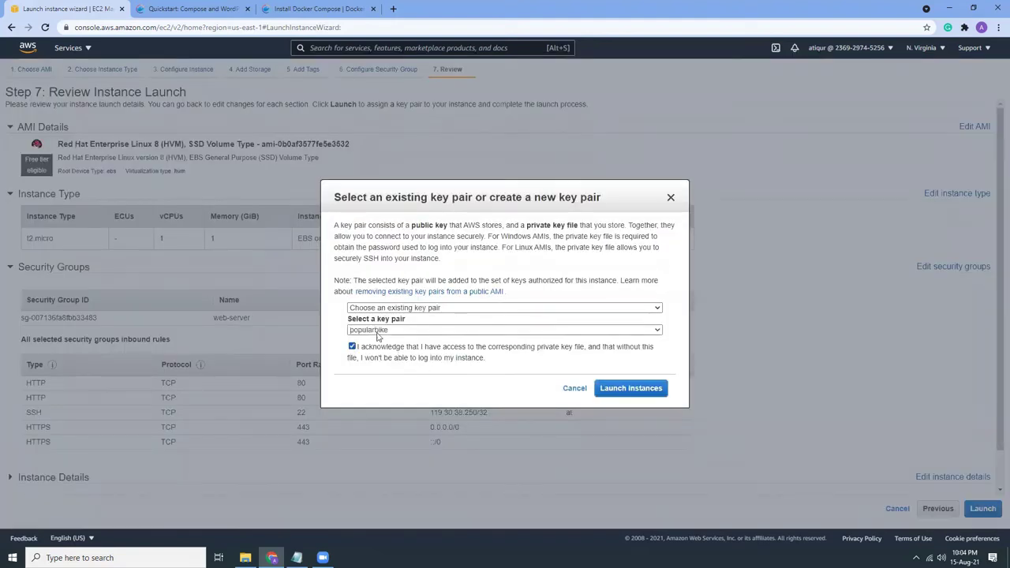
{"action": "left_click", "coordinate": [631, 388]}
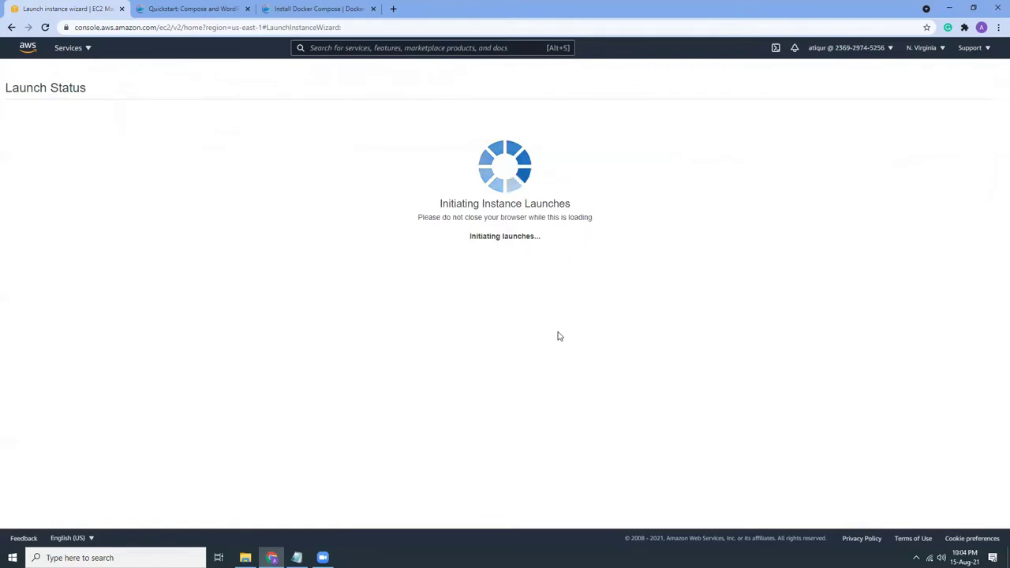
Refresh the instances list and check the state of the newly launched instance on its details page.
{"action": "left_click", "coordinate": [956, 406]}
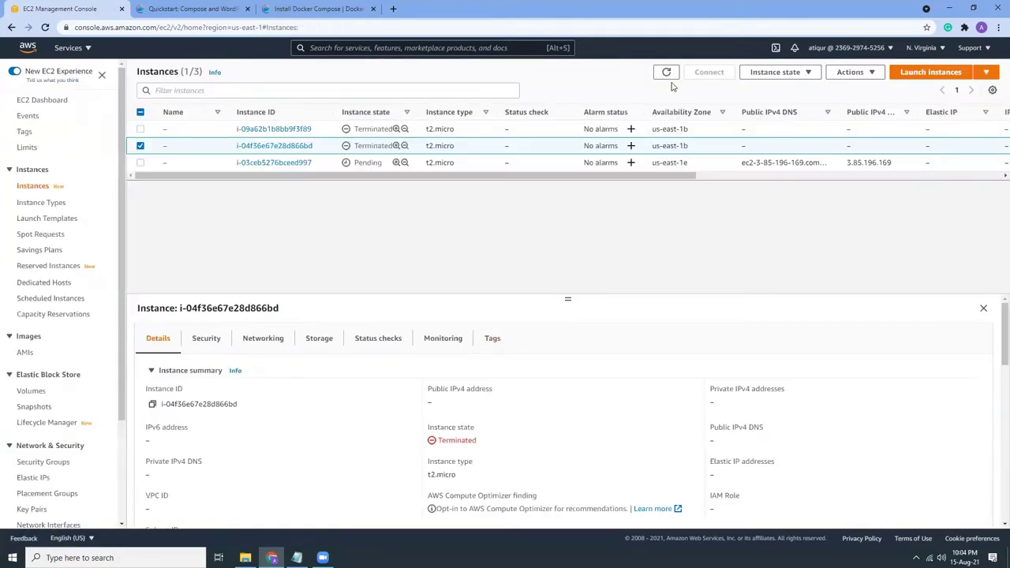
{"action": "left_click", "coordinate": [666, 72]}
{"action": "left_click", "coordinate": [302, 164]}
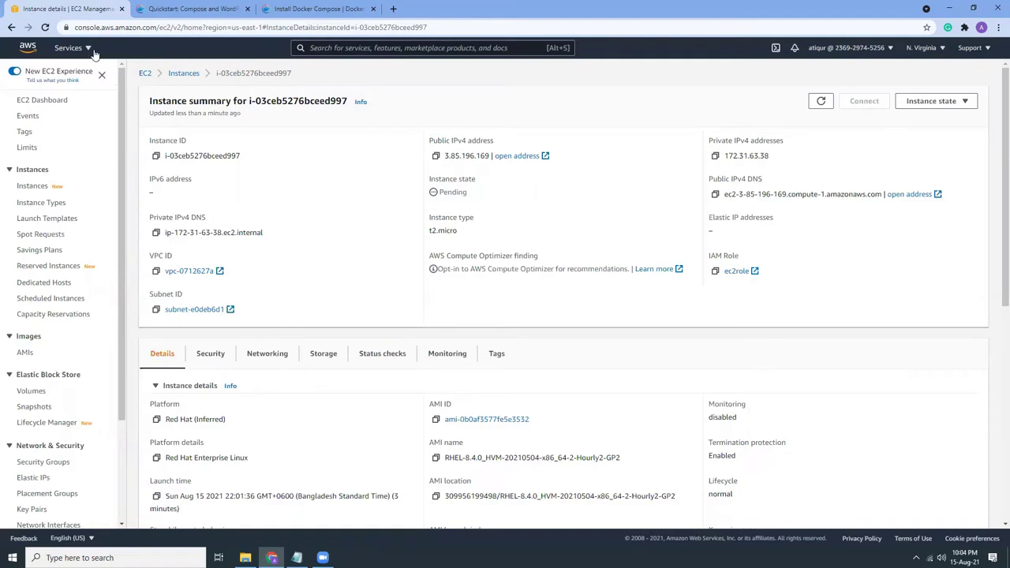
{"action": "left_click", "coordinate": [45, 28]}
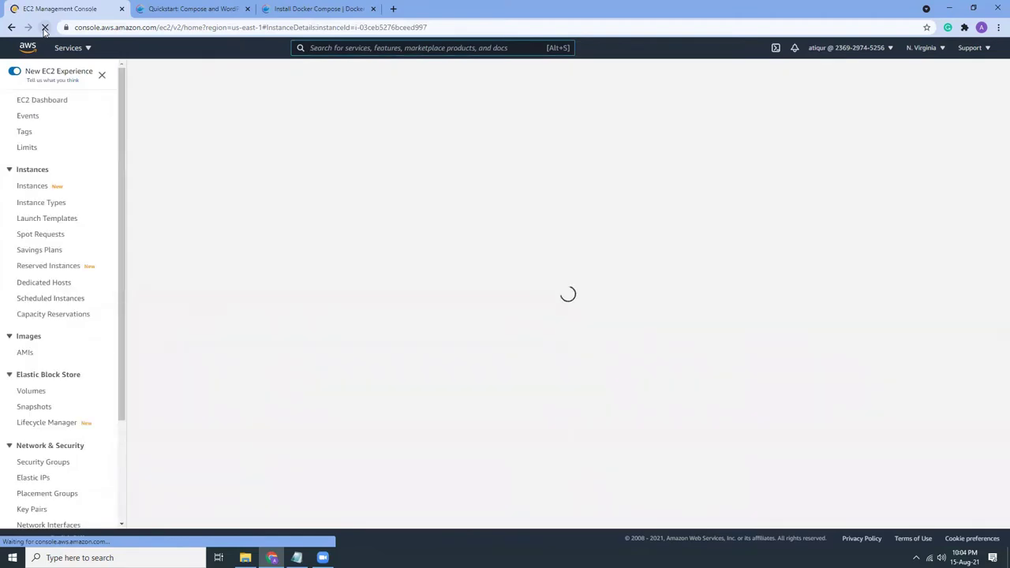
Switch to Notepad and review the prepared Docker installation commands and the WordPress Compose file.
{"action": "left_click", "coordinate": [297, 558]}
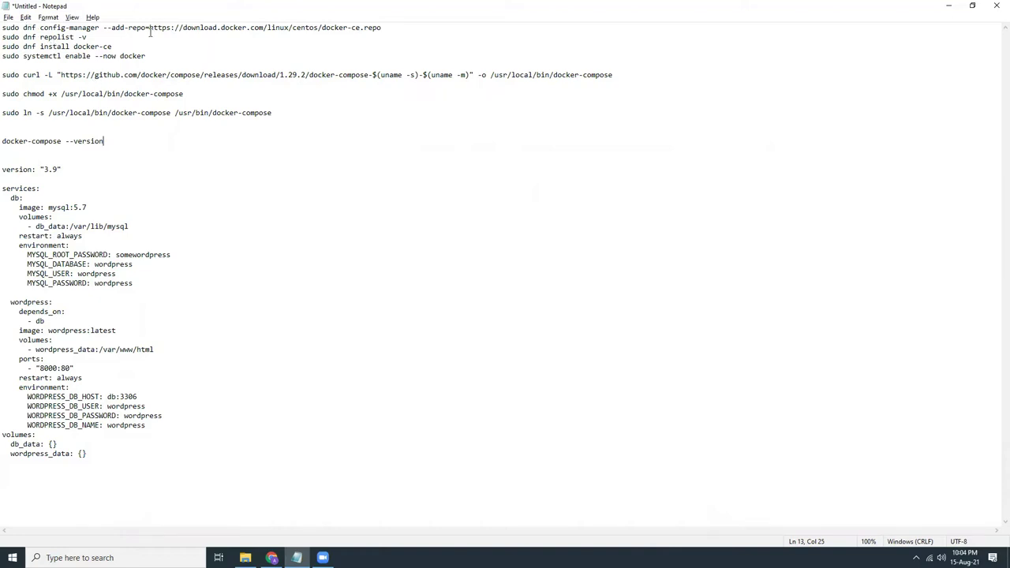
{"action": "left_click_drag", "start_coordinate": [202, 30], "coordinate": [357, 29]}
{"action": "left_click", "coordinate": [387, 29]}
{"action": "left_click_drag", "start_coordinate": [28, 37], "coordinate": [135, 56]}
{"action": "left_click", "coordinate": [135, 56]}
{"action": "left_click_drag", "start_coordinate": [4, 187], "coordinate": [64, 207]}
{"action": "left_click", "coordinate": [64, 207]}
{"action": "key", "text": "BackSpace"}
{"action": "key", "text": "BackSpace"}
Switch back to Chrome and check the new instance's state and status check in the refreshed instances list.
{"action": "left_click", "coordinate": [272, 558]}
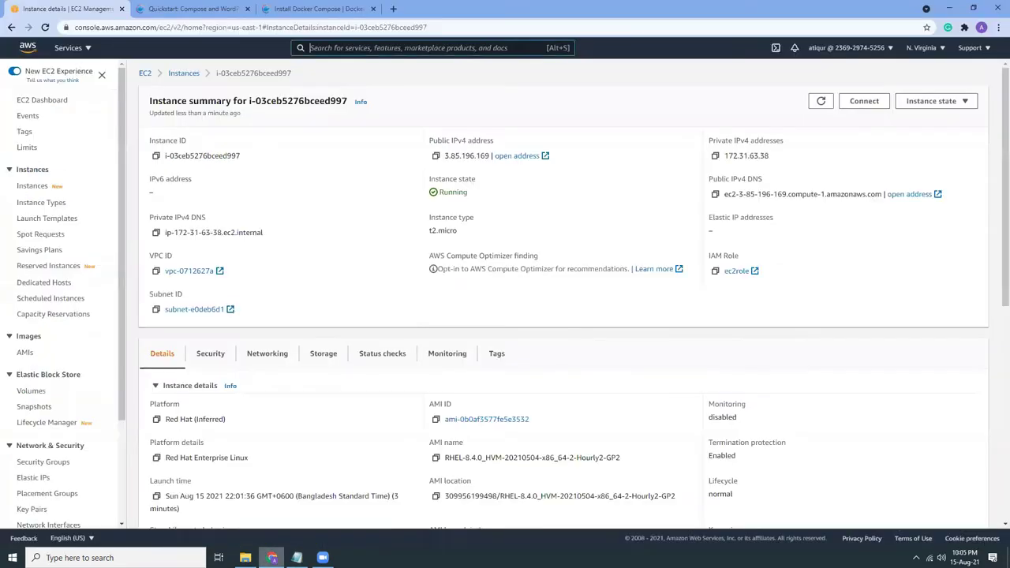
{"action": "left_click", "coordinate": [180, 75]}
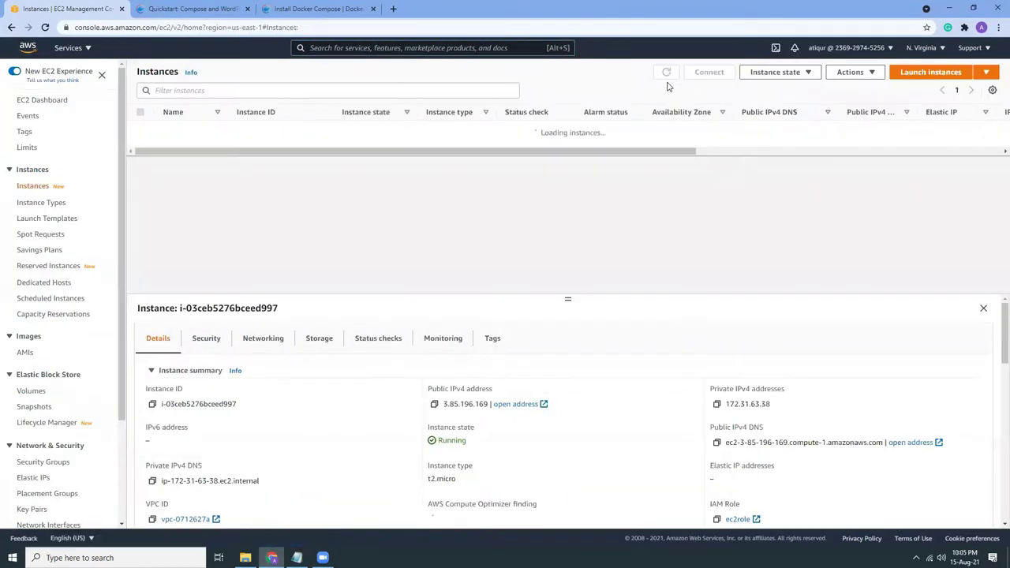
{"action": "left_click", "coordinate": [665, 74]}
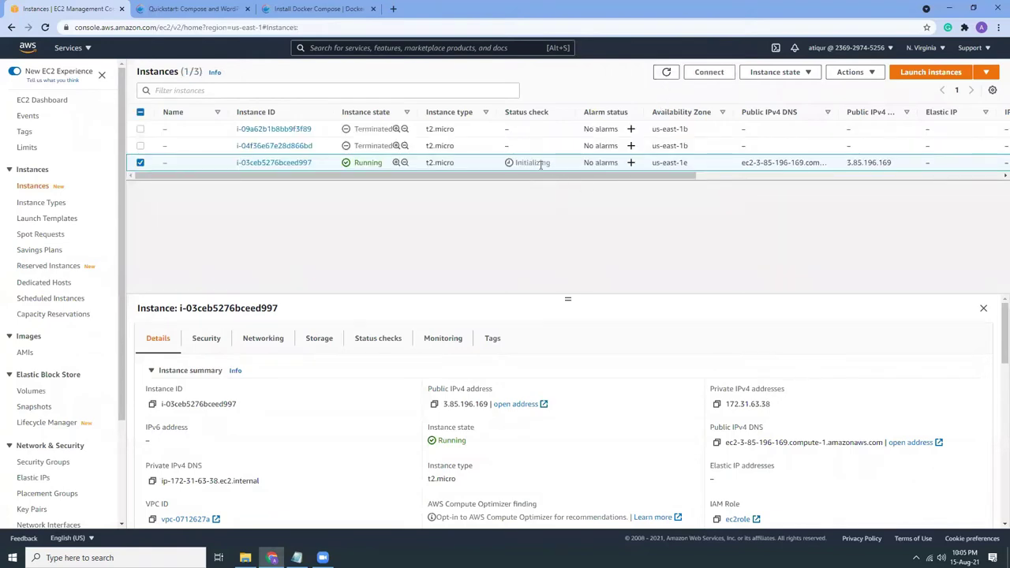
{"action": "left_click", "coordinate": [665, 72]}
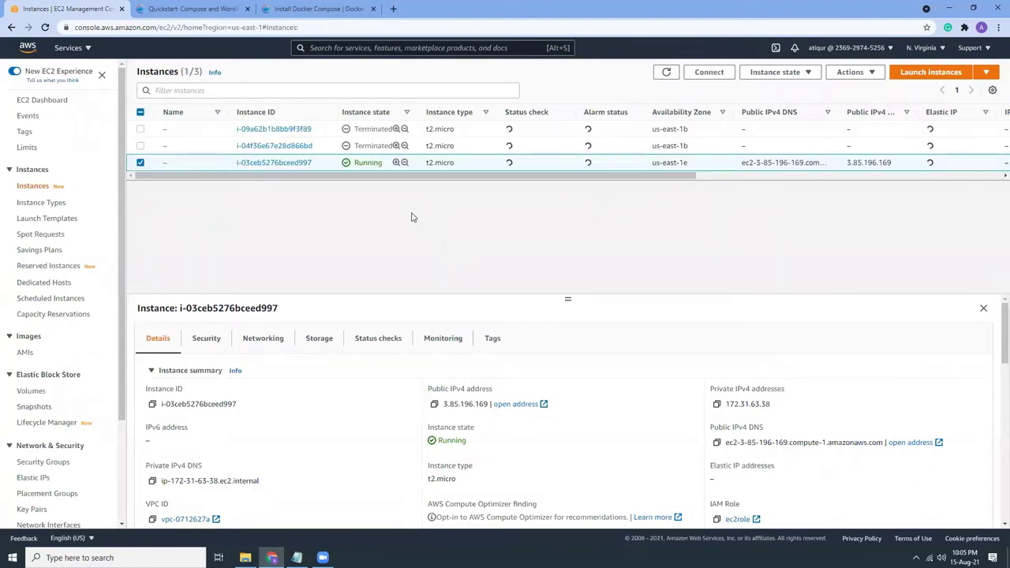
Open the connection details of the new instance and copy its example SSH command.
{"action": "left_click", "coordinate": [278, 163]}
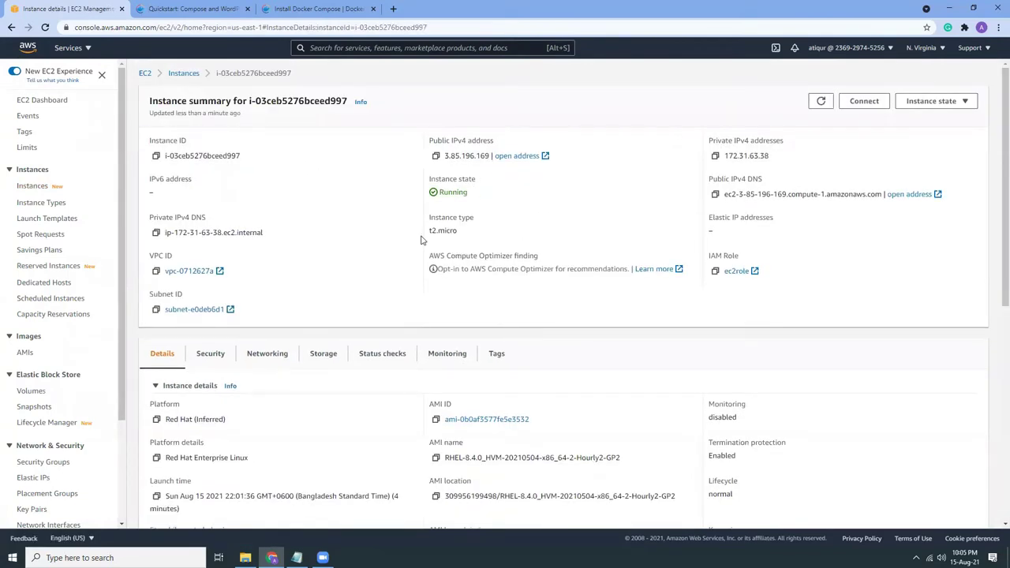
{"action": "left_click", "coordinate": [865, 104]}
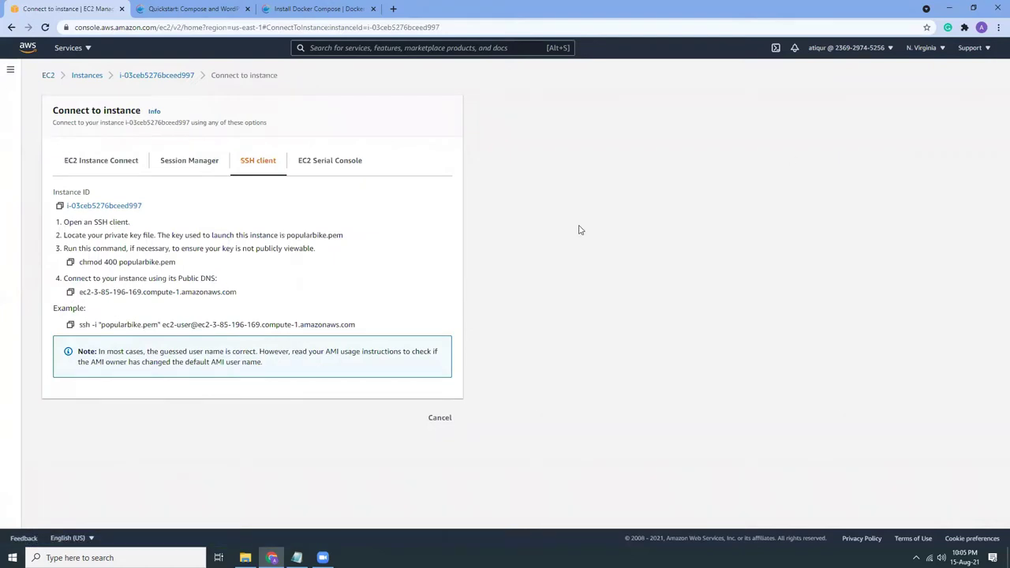
{"action": "left_click", "coordinate": [71, 325]}
Switch to File Explorer and check the attributes of popularbike.pem in the intro folder.
{"action": "left_click", "coordinate": [245, 558]}
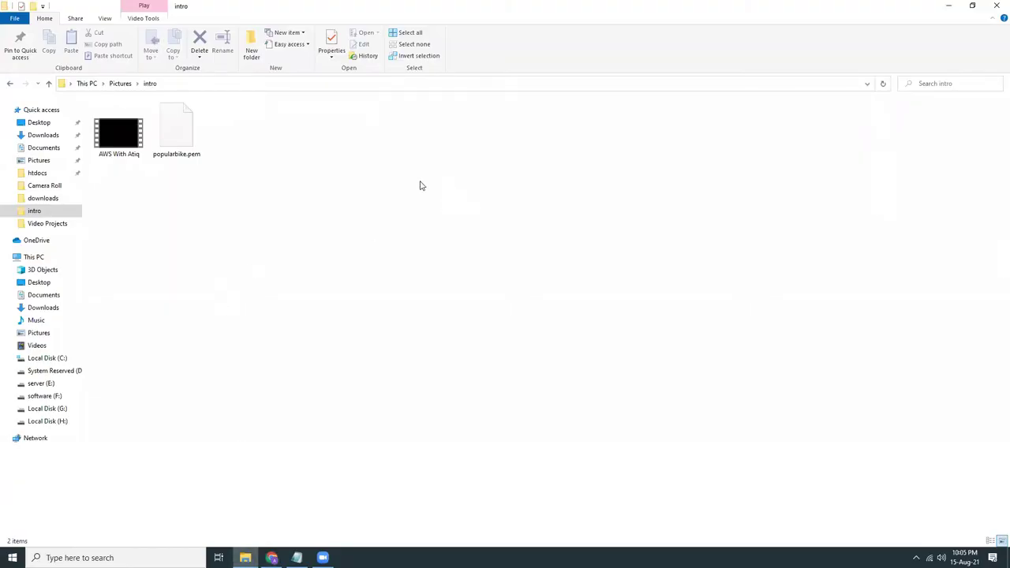
{"action": "left_click", "coordinate": [187, 142]}
{"action": "right_click", "coordinate": [187, 141]}
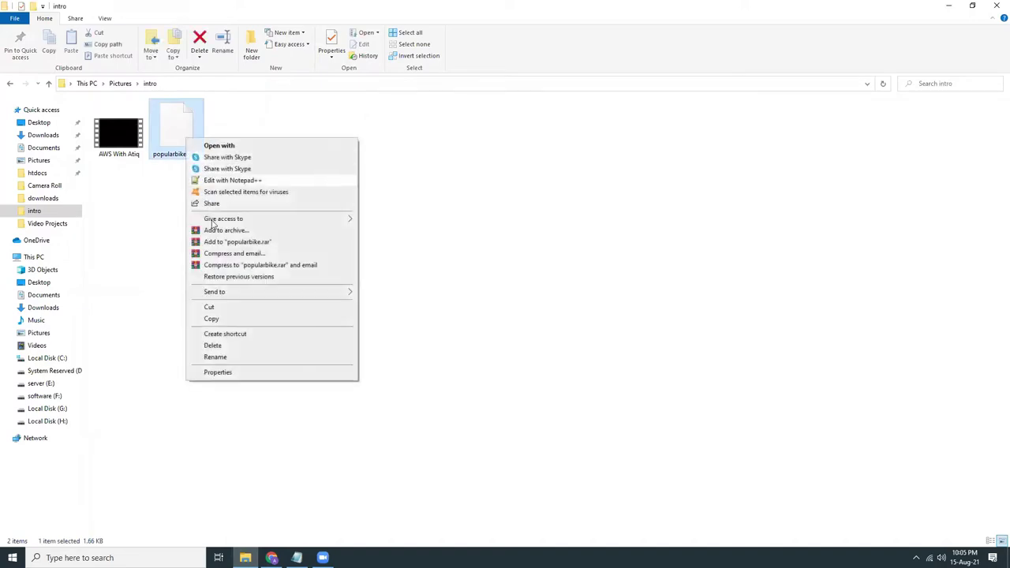
{"action": "left_click", "coordinate": [216, 373]}
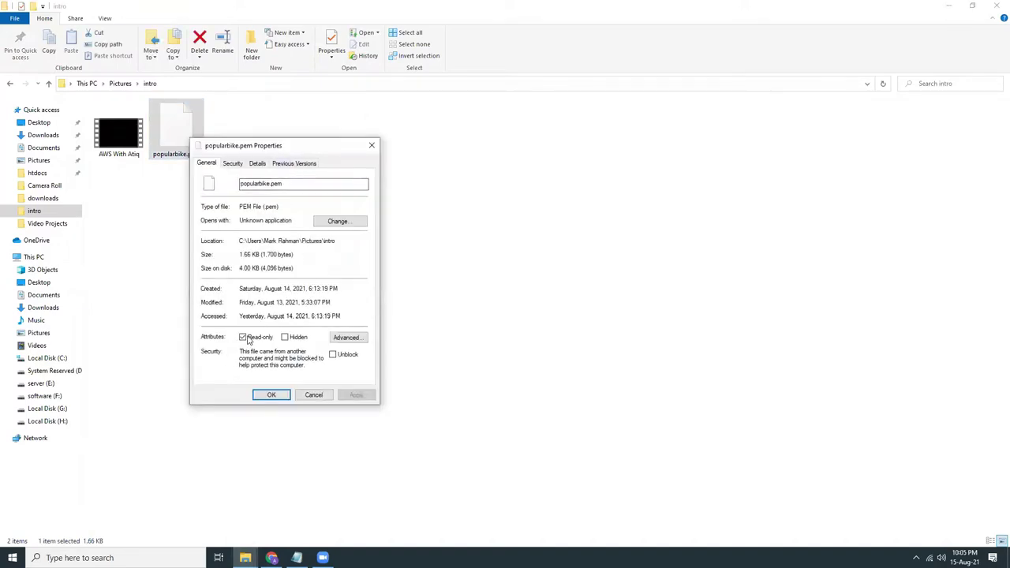
{"action": "left_click", "coordinate": [271, 394]}
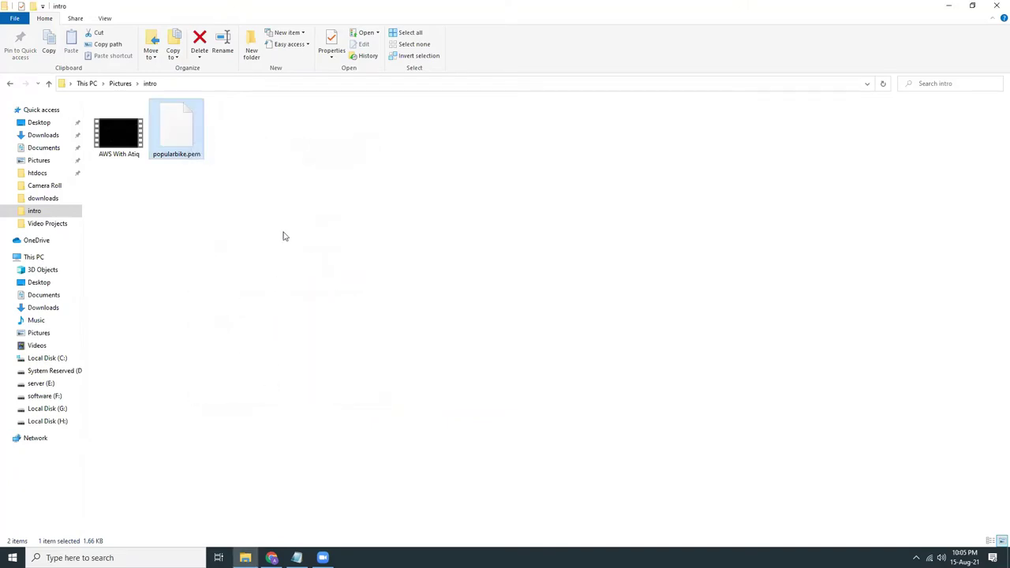
Open a PowerShell window in the intro folder that holds popularbike.pem and maximize it.
{"action": "right_click", "coordinate": [292, 192]}
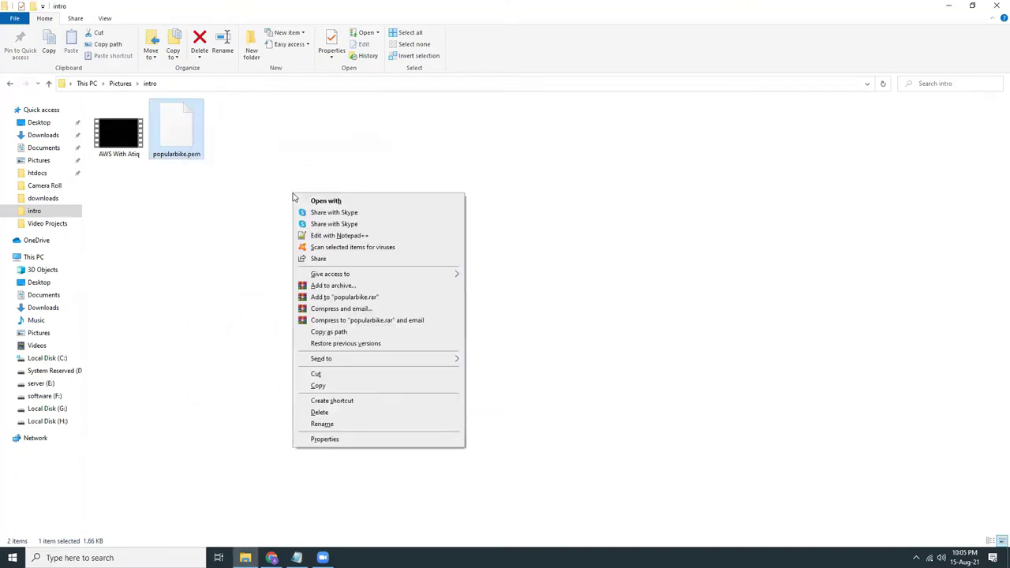
{"action": "left_click", "coordinate": [213, 300]}
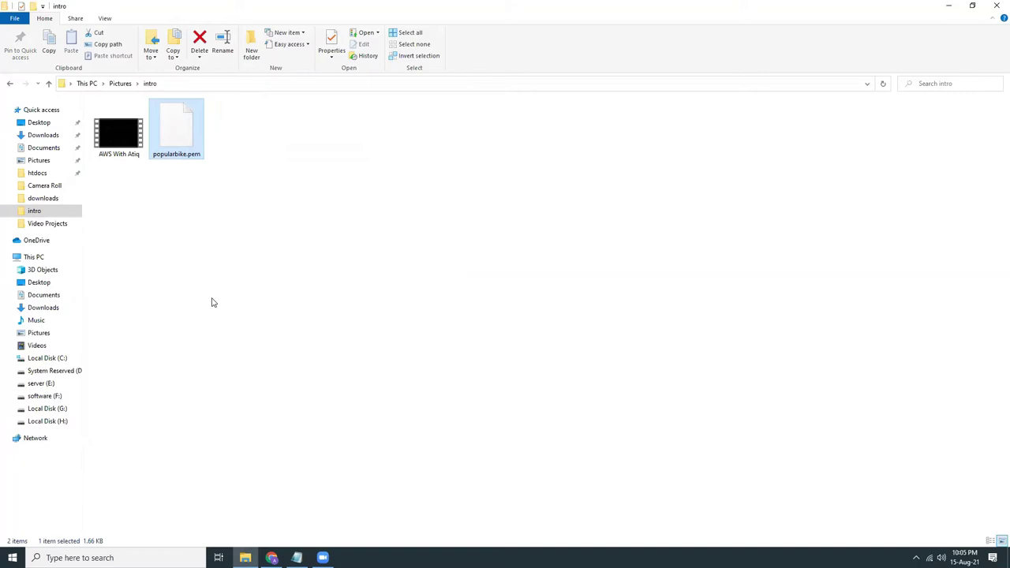
{"action": "right_click", "coordinate": [327, 238]}
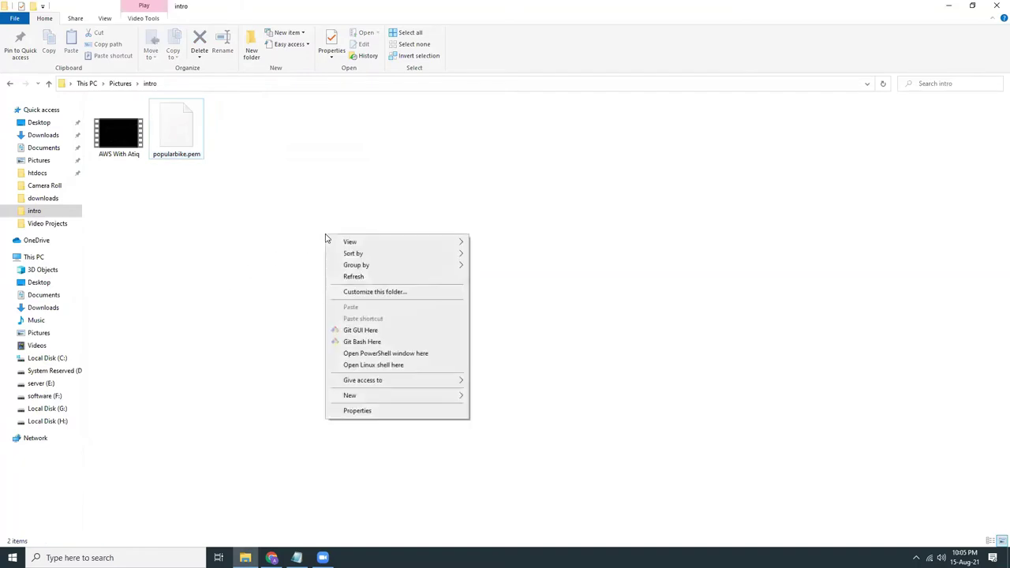
{"action": "left_click", "coordinate": [357, 354]}
{"action": "left_click", "coordinate": [623, 26]}
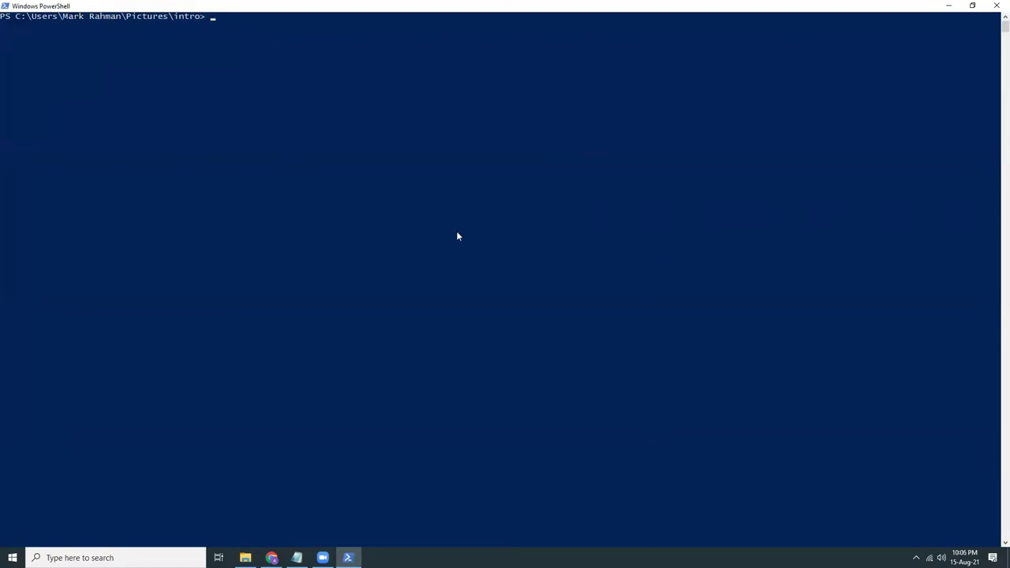
Connect to the instance as ec2-user by running the copied SSH command with popularbike.pem, and answer yes to trust the host.
{"action": "key", "text": "ctrl+v"}
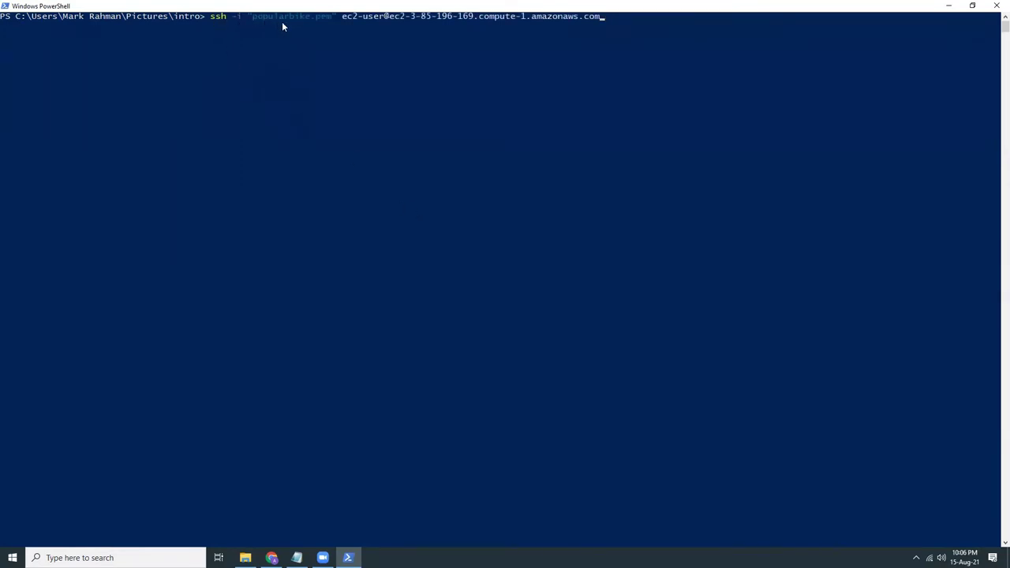
{"action": "left_click", "coordinate": [272, 557]}
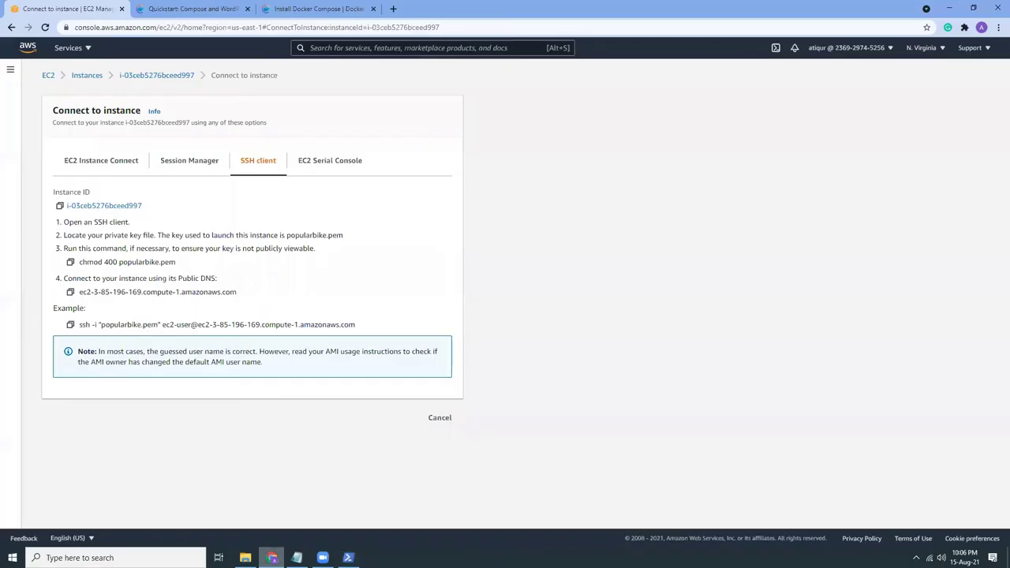
{"action": "left_click", "coordinate": [348, 557]}
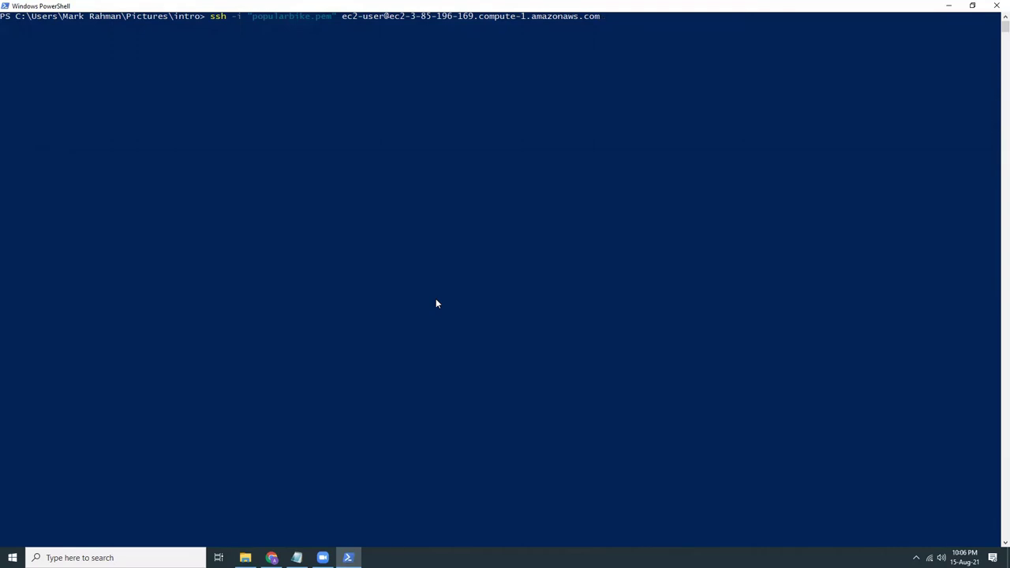
{"action": "left_click", "coordinate": [464, 261]}
{"action": "key", "text": "Escape"}
{"action": "left_click", "coordinate": [617, 129]}
{"action": "key", "text": "Escape"}
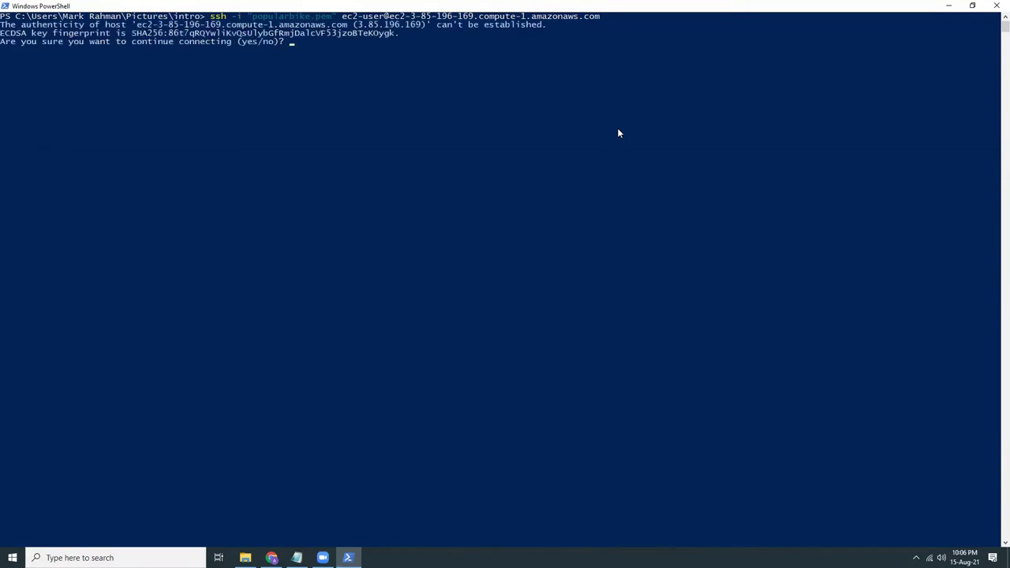
{"action": "type", "text": "yes"}
{"action": "key", "text": "Return"}
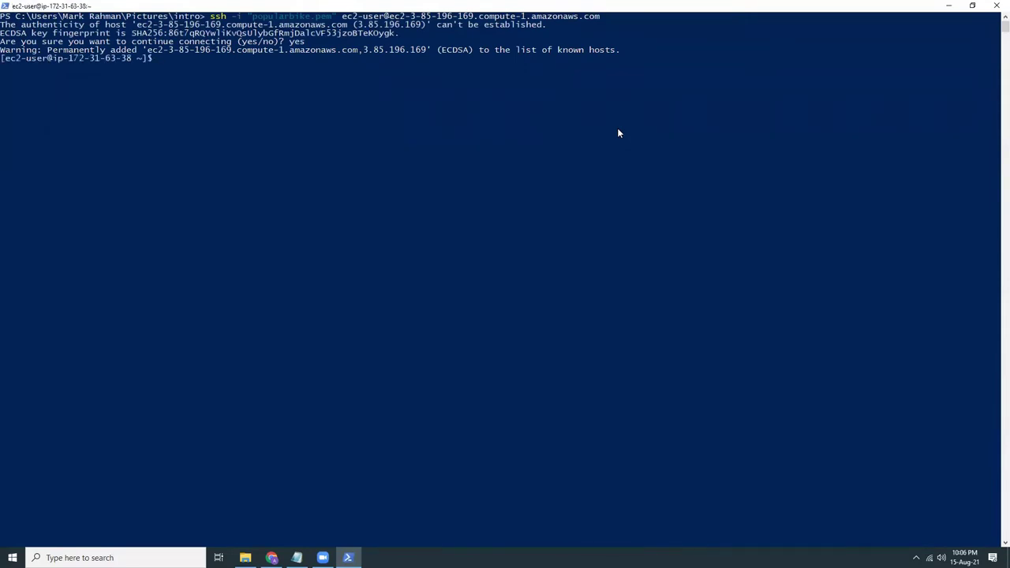
Clear the remote session's terminal output with the clear command and add a few empty prompt lines.
{"action": "type", "text": "clear"}
{"action": "key", "text": "Return"}
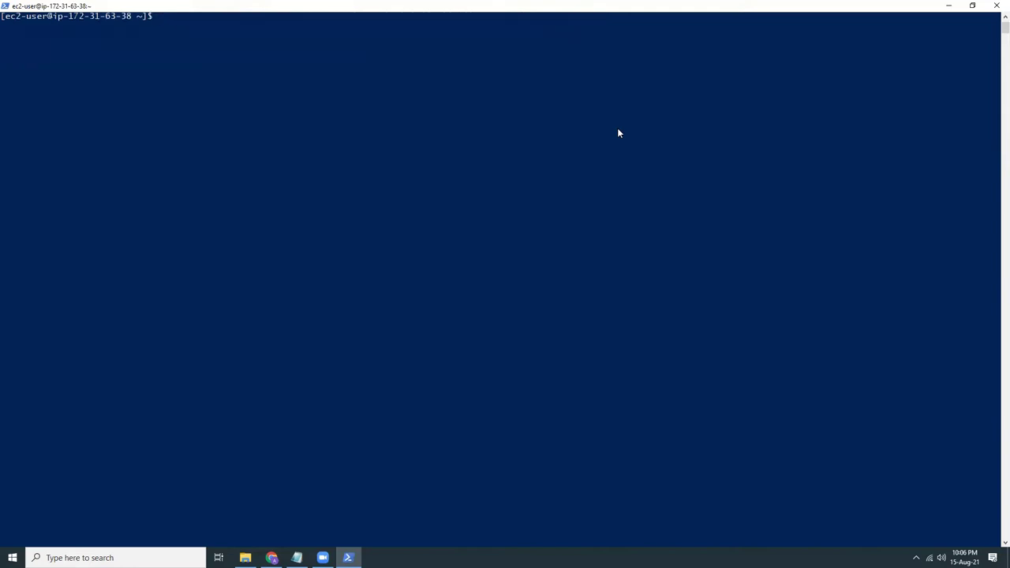
{"action": "key", "text": "Return"}
{"action": "key", "text": "Return"}
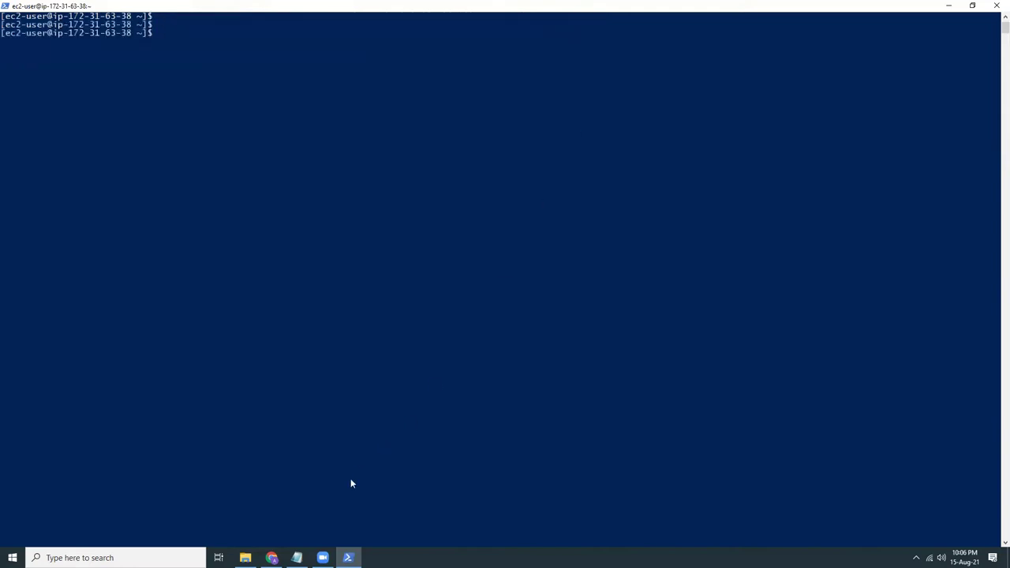
Copy the sudo dnf config-manager command from Notepad and run it in PowerShell to add the docker-ce.repo repository.
{"action": "left_click", "coordinate": [296, 557]}
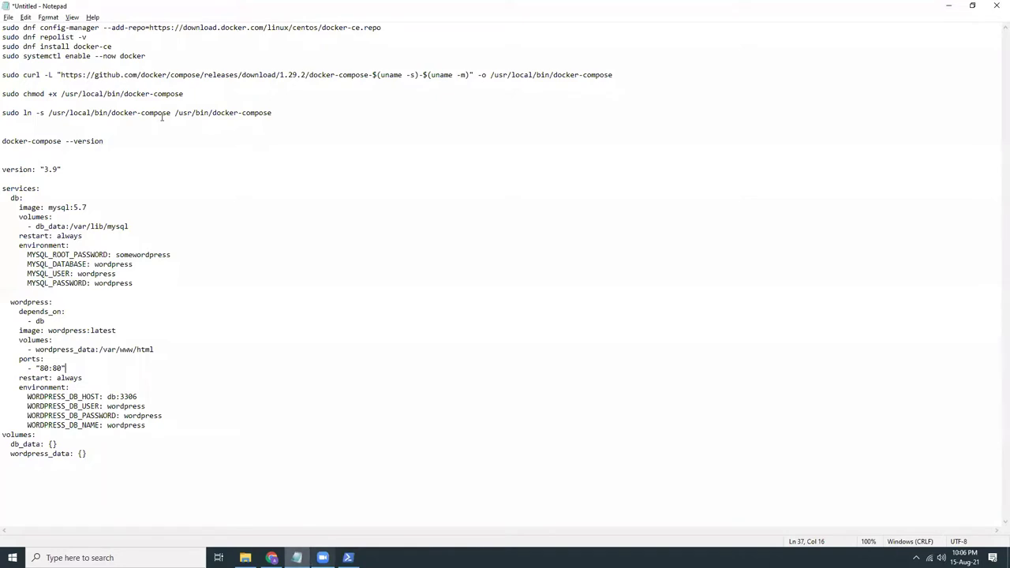
{"action": "left_click", "coordinate": [5, 28]}
{"action": "left_click", "coordinate": [385, 28], "text": "shift"}
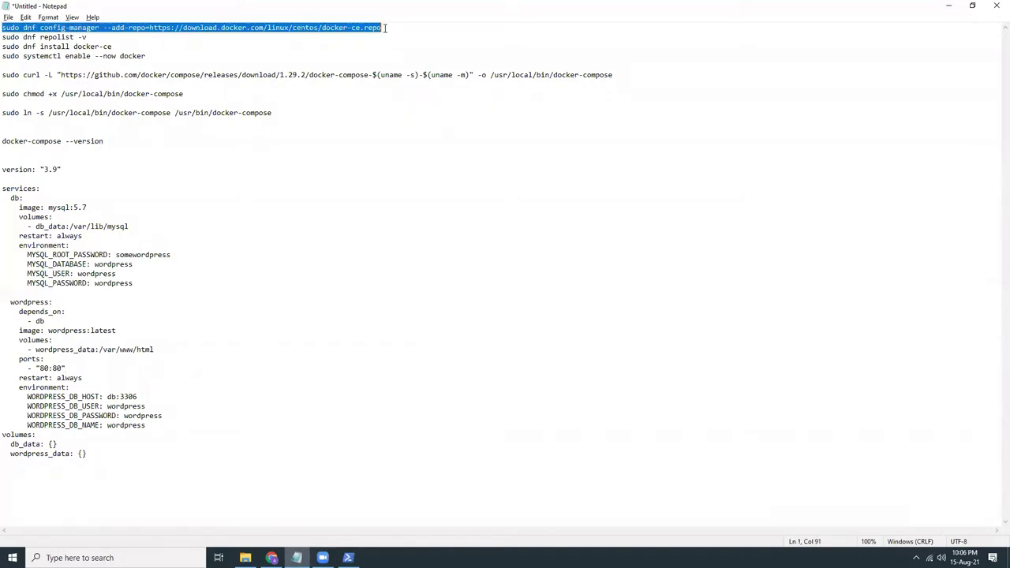
{"action": "key", "text": "ctrl+c"}
{"action": "key", "text": "alt+Tab"}
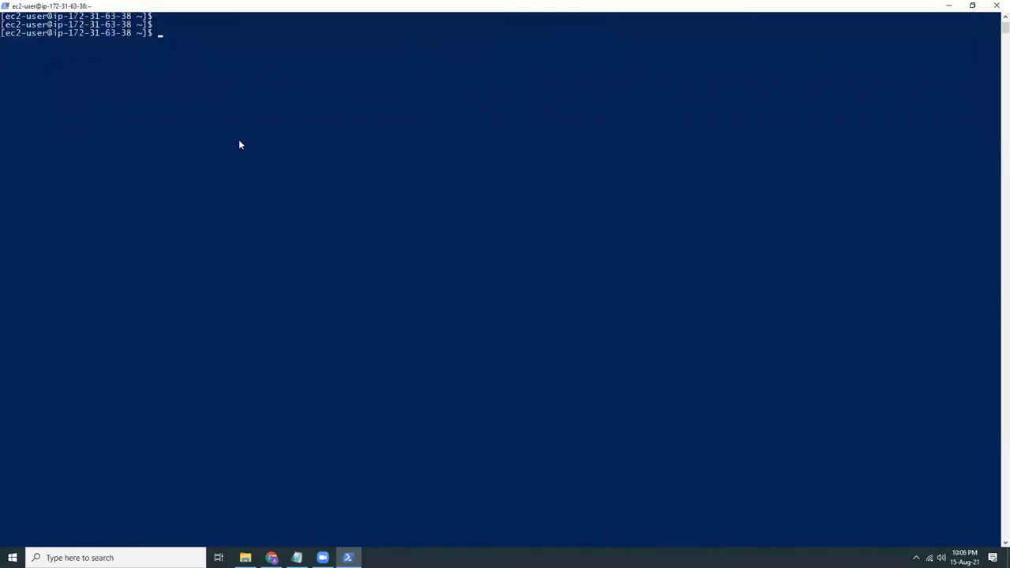
{"action": "right_click", "coordinate": [238, 139]}
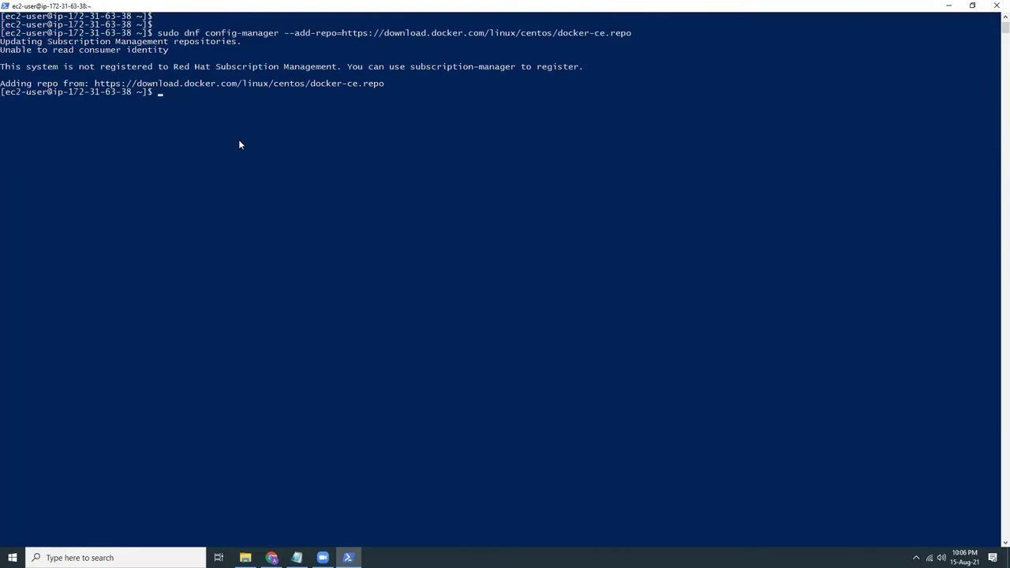
Copy sudo dnf repolist -v from Notepad and run it in PowerShell to list the configured repositories.
{"action": "key", "text": "alt+Tab"}
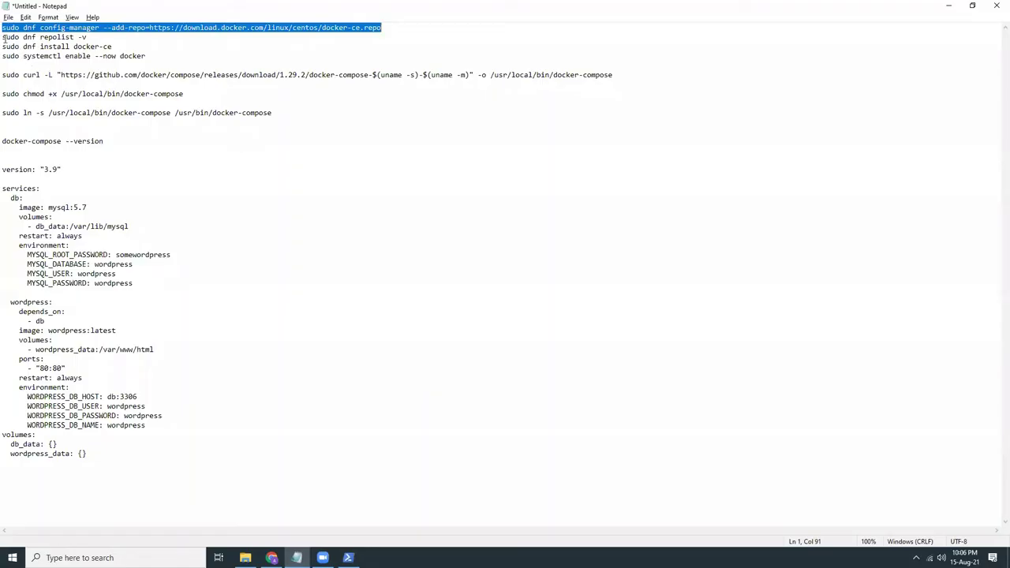
{"action": "key", "text": "Right"}
{"action": "left_click", "coordinate": [90, 35], "text": "shift"}
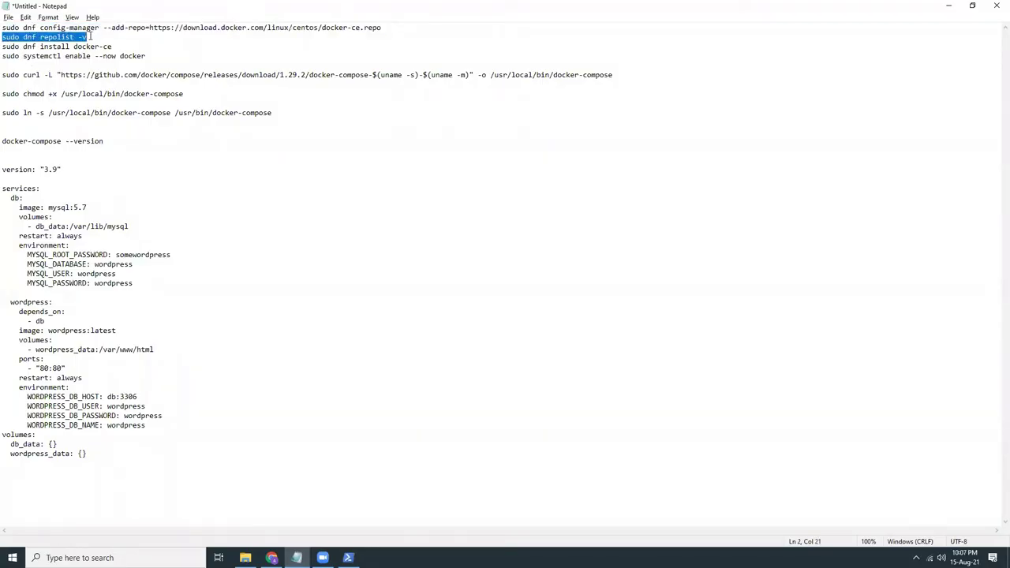
{"action": "key", "text": "ctrl+c"}
{"action": "key", "text": "alt+Tab"}
{"action": "right_click", "coordinate": [202, 157]}
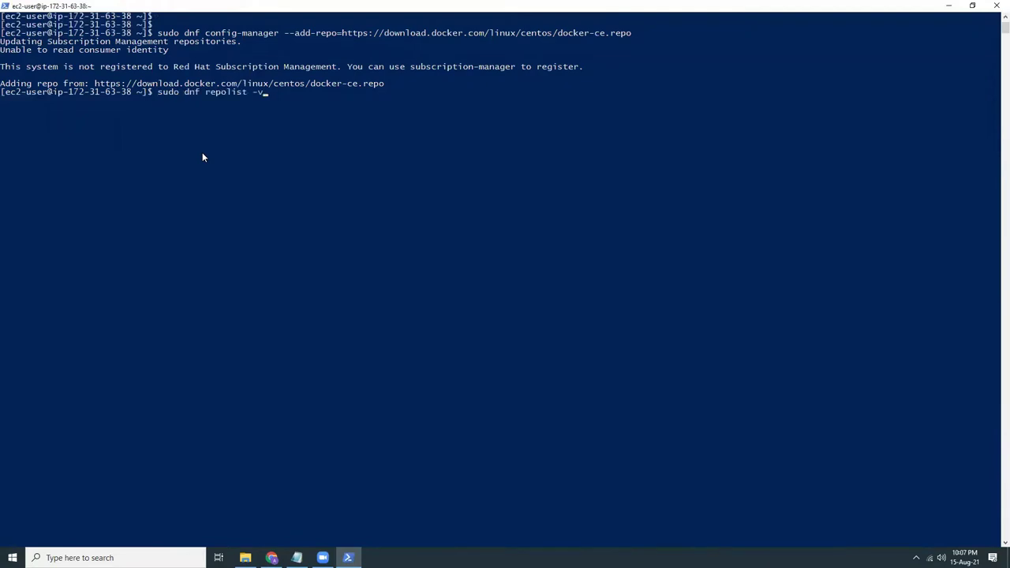
{"action": "key", "text": "Return"}
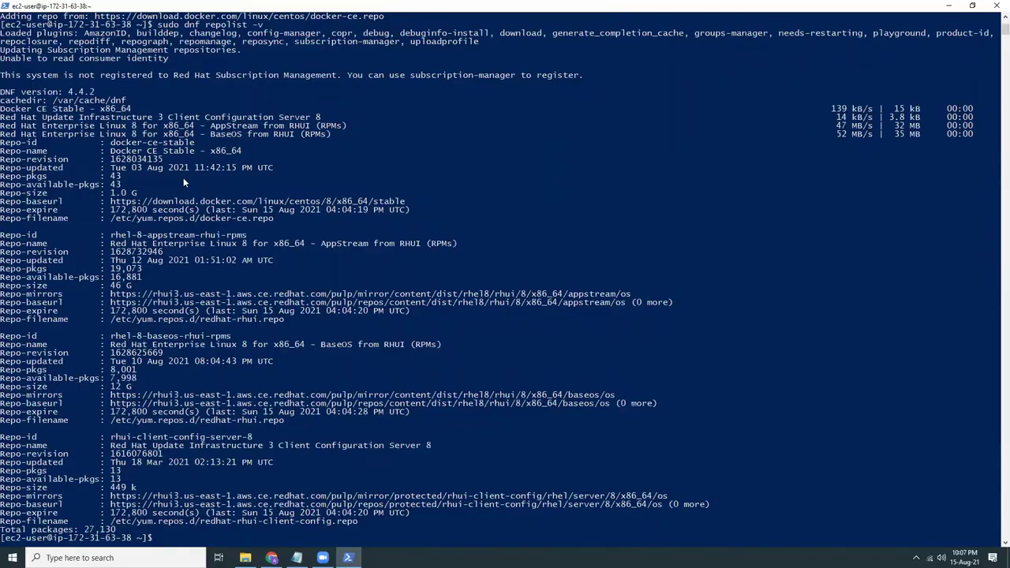
Copy sudo dnf install docker-ce from Notepad, run it in PowerShell, and answer y to the package installation and GPG key import.
{"action": "key", "text": "alt+Tab"}
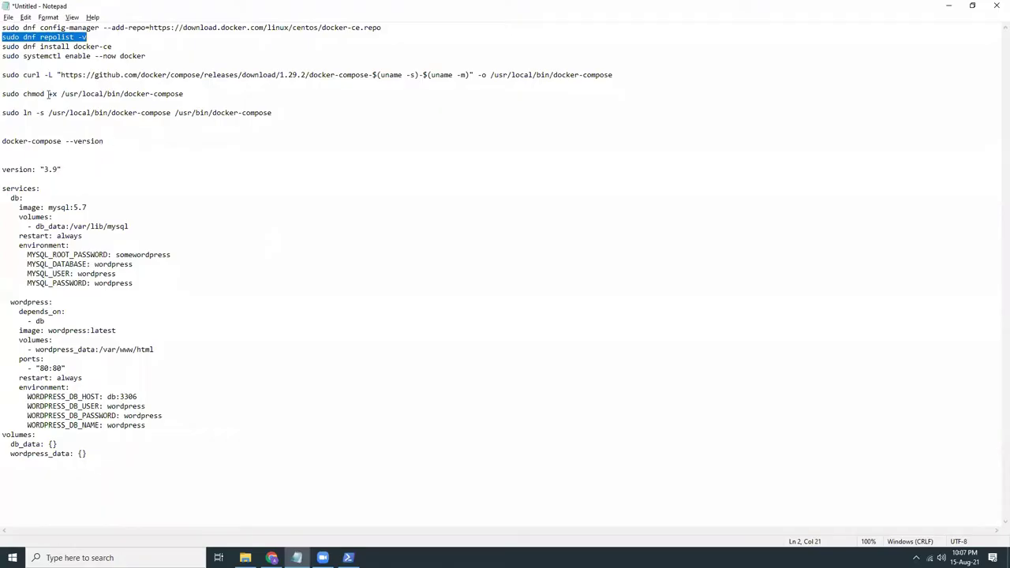
{"action": "left_click", "coordinate": [5, 49]}
{"action": "left_click", "coordinate": [126, 48], "text": "shift"}
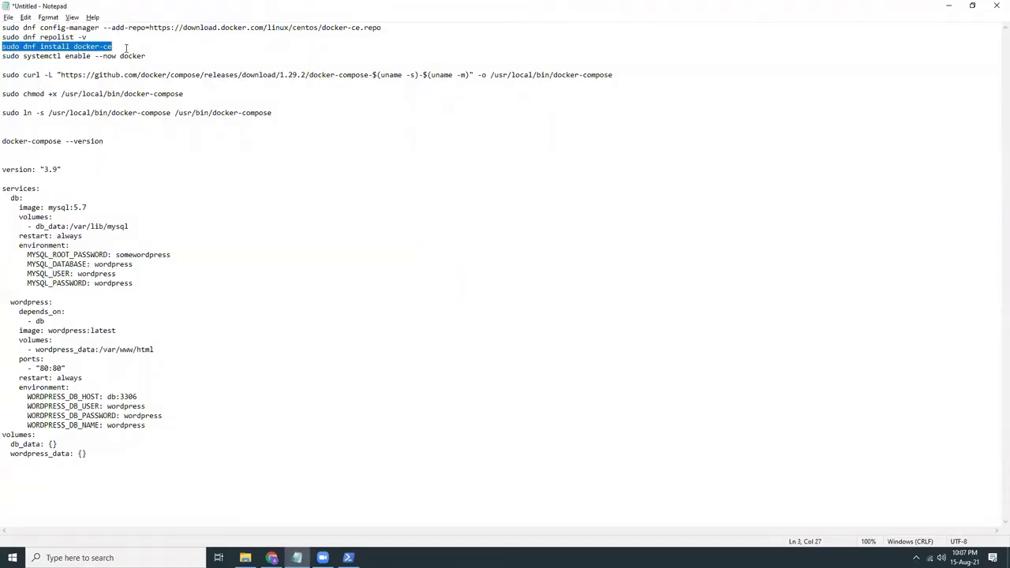
{"action": "key", "text": "ctrl+c"}
{"action": "key", "text": "alt+Tab"}
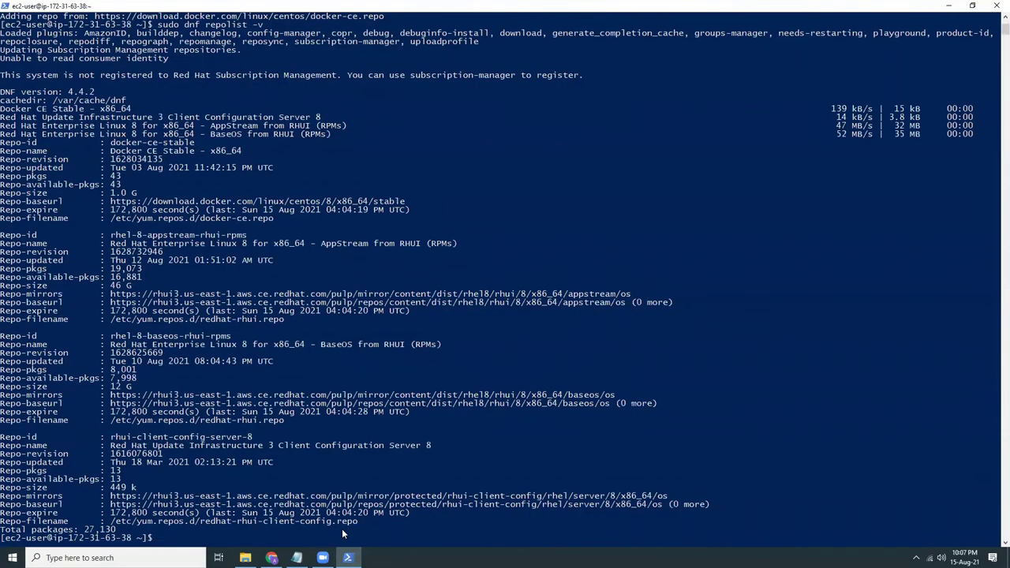
{"action": "right_click", "coordinate": [344, 533]}
{"action": "key", "text": "Return"}
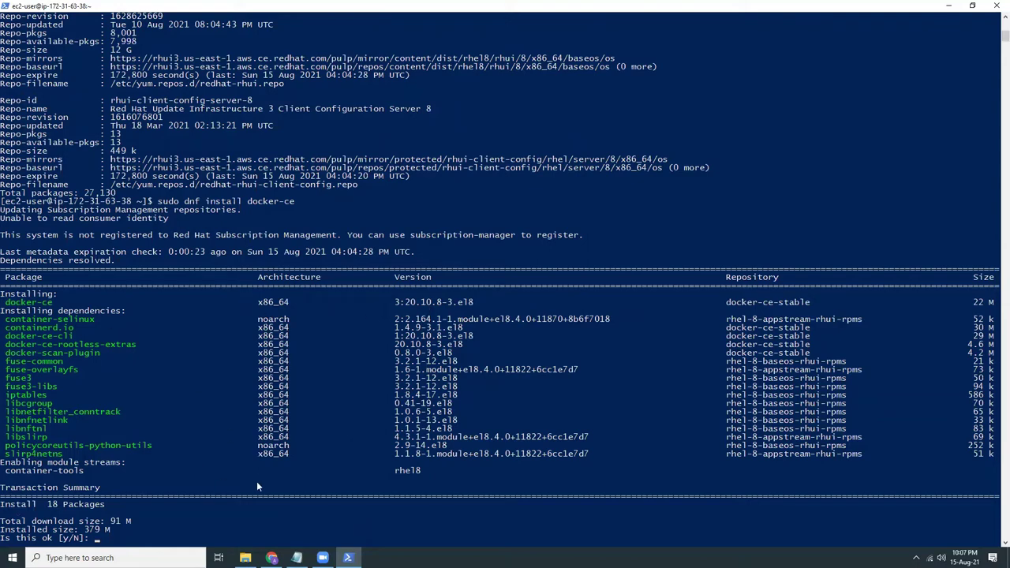
{"action": "type", "text": "y"}
{"action": "key", "text": "Return"}
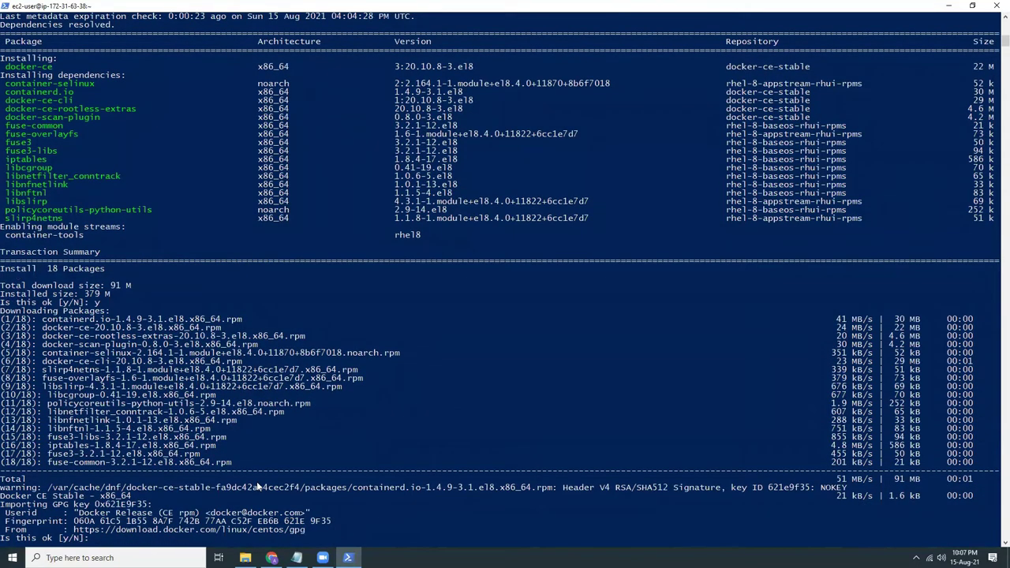
{"action": "type", "text": "y"}
{"action": "key", "text": "Return"}
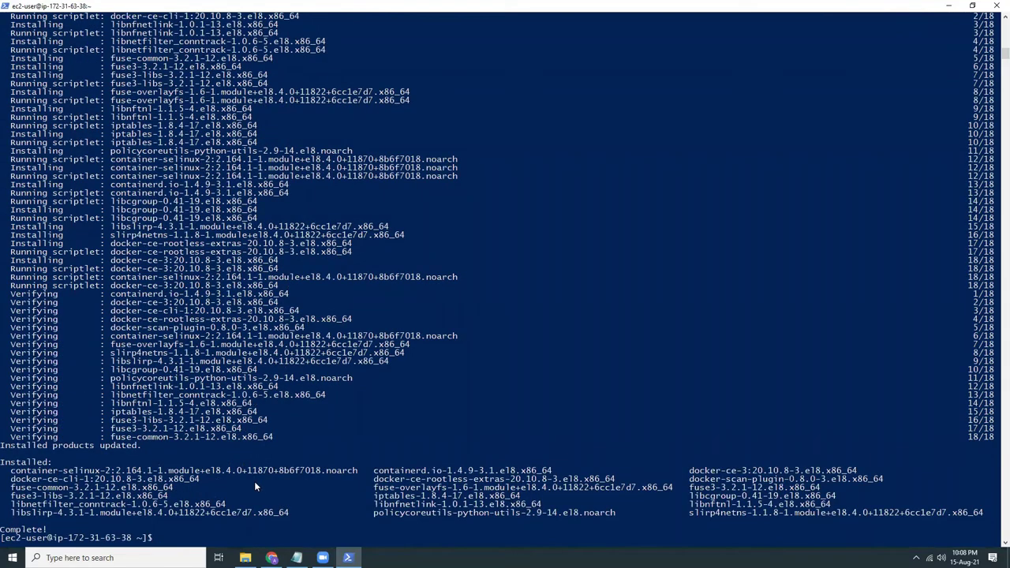
Clear the terminal, and start and enable the Docker service with sudo systemctl start docker and sudo systemctl enable docker.
{"action": "type", "text": "clear"}
{"action": "key", "text": "Return"}
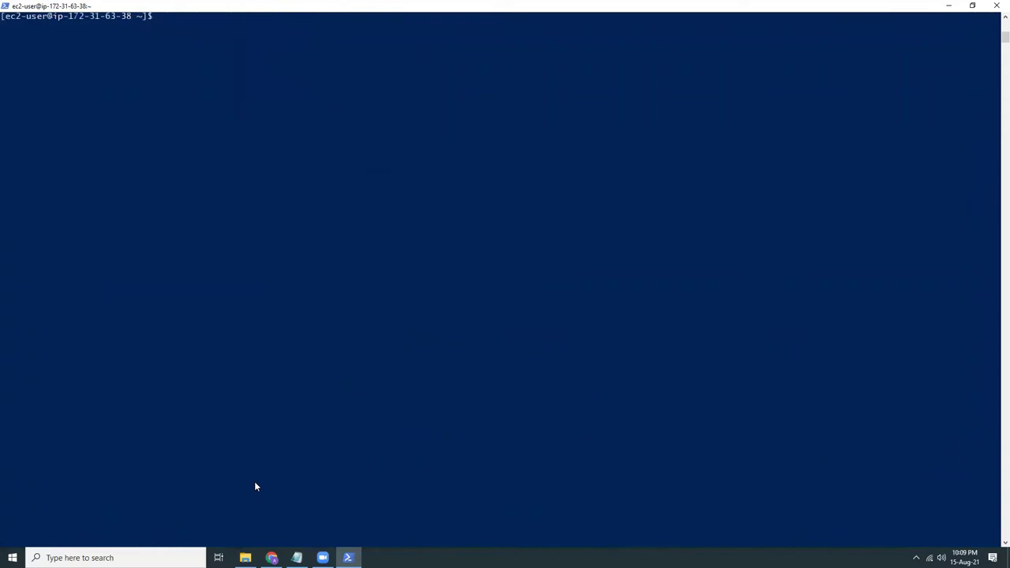
{"action": "type", "text": "sudo systemctl start docker"}
{"action": "key", "text": "Return"}
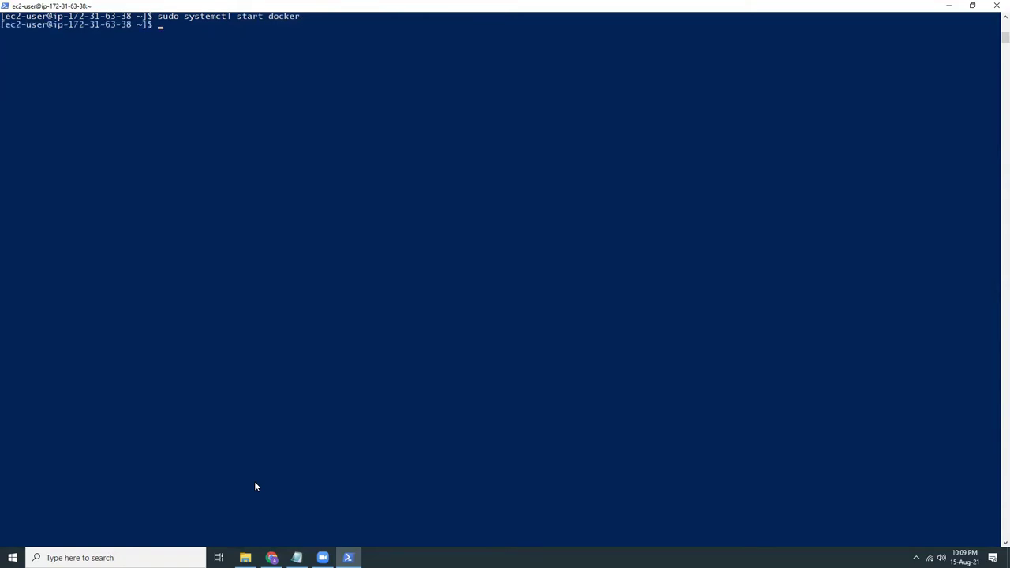
{"action": "type", "text": "sudo systemctl enable docker"}
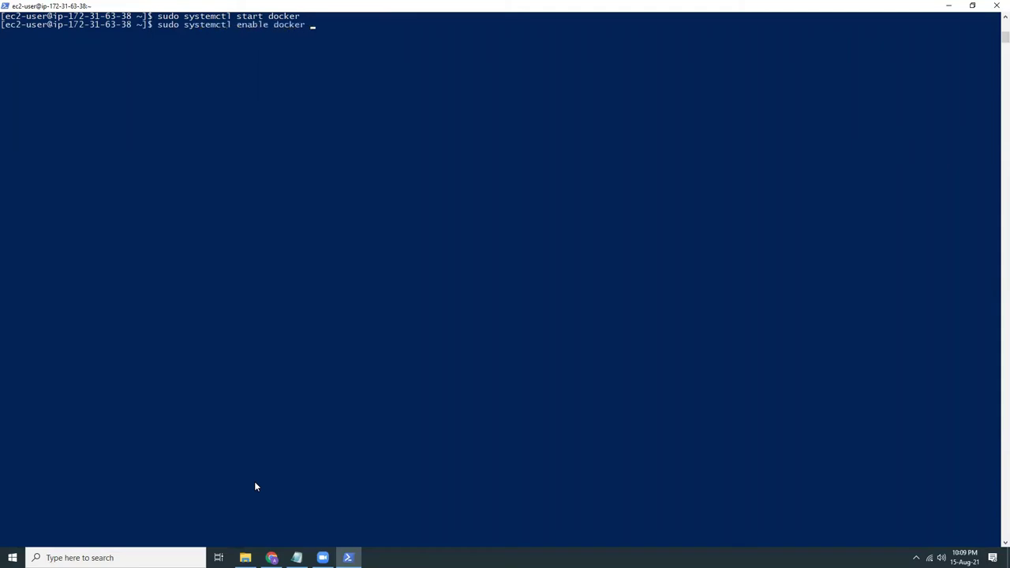
{"action": "key", "text": "Return"}
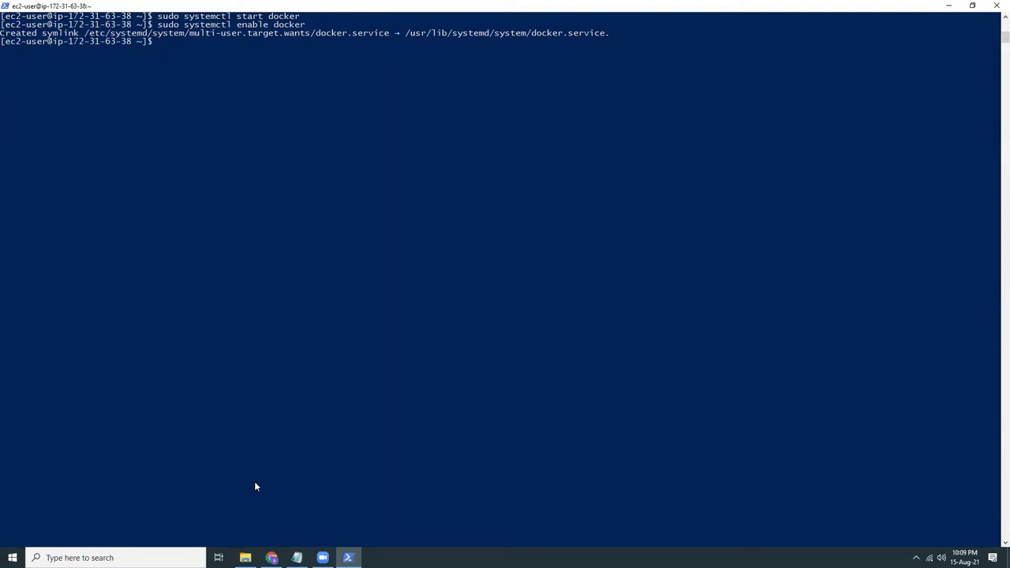
Check the installed Docker version with sudo docker --version.
{"action": "type", "text": "s"}
{"action": "type", "text": "udo docker --version"}
{"action": "key", "text": "Return"}
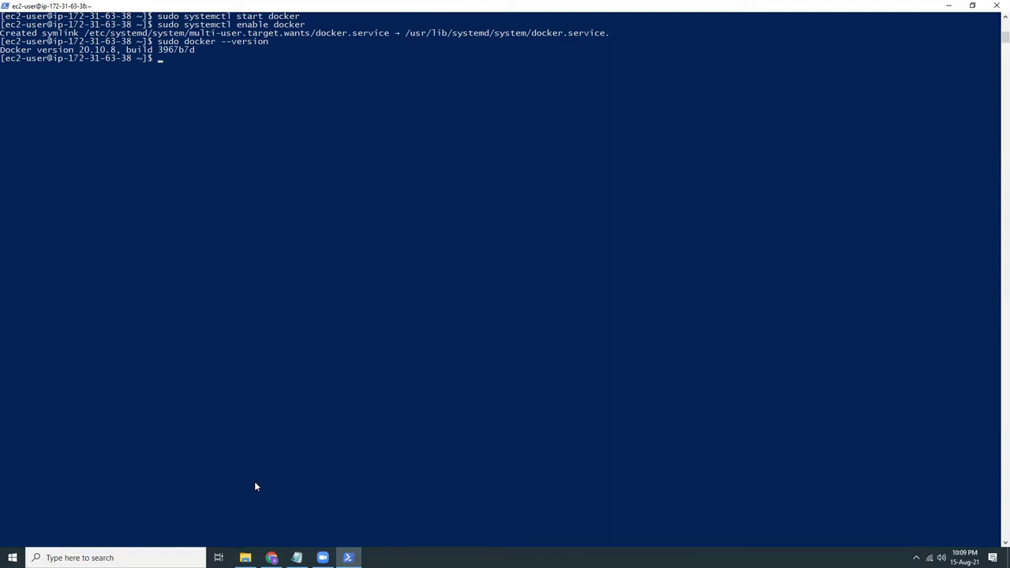
Change to the root user with sudo su and clear the terminal.
{"action": "type", "text": "sudo su"}
{"action": "key", "text": "Return"}
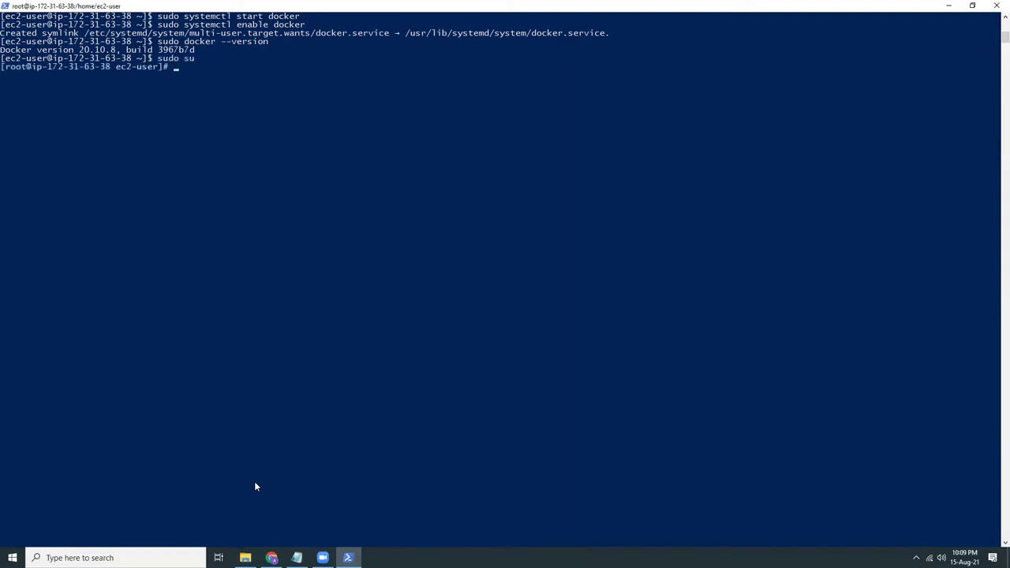
{"action": "type", "text": "clera"}
{"action": "type", "text": "r"}
{"action": "key", "text": "Return"}
{"action": "key", "text": "Return"}
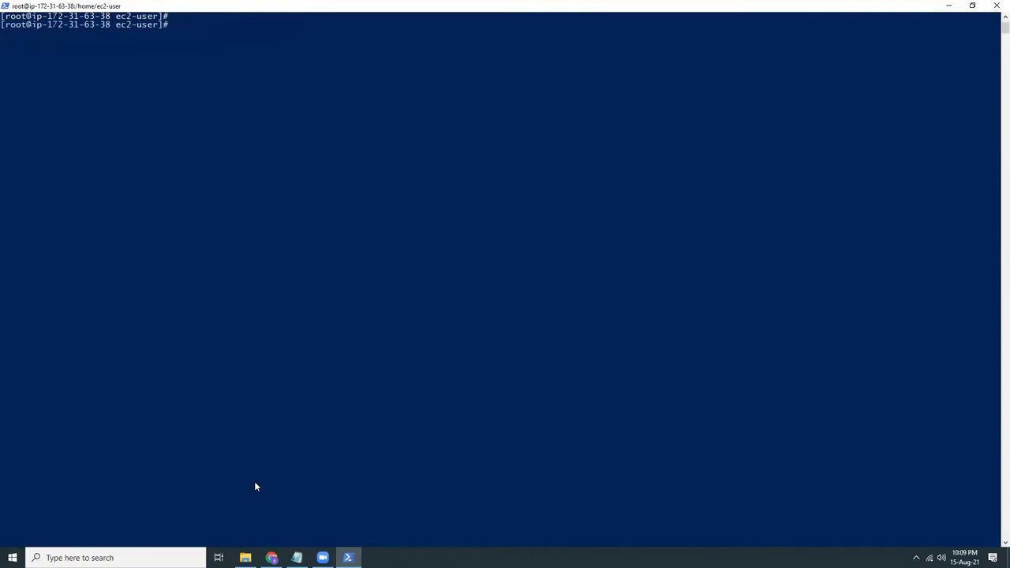
Copy the sudo curl command for Docker Compose 1.29.2 from Notepad and run it in PowerShell to download to /usr/local/bin/docker-compose.
{"action": "left_click", "coordinate": [296, 558]}
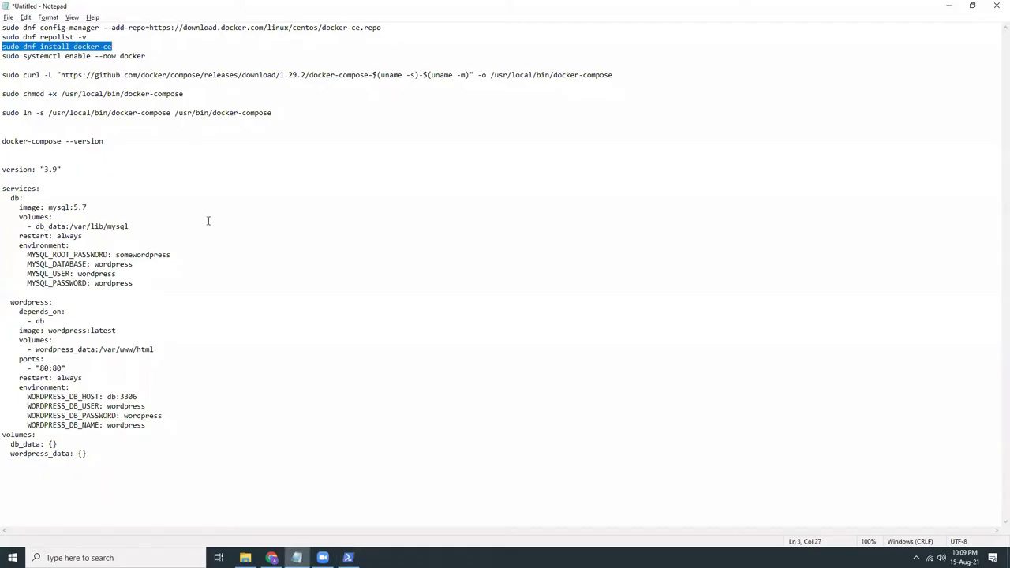
{"action": "left_click", "coordinate": [3, 75]}
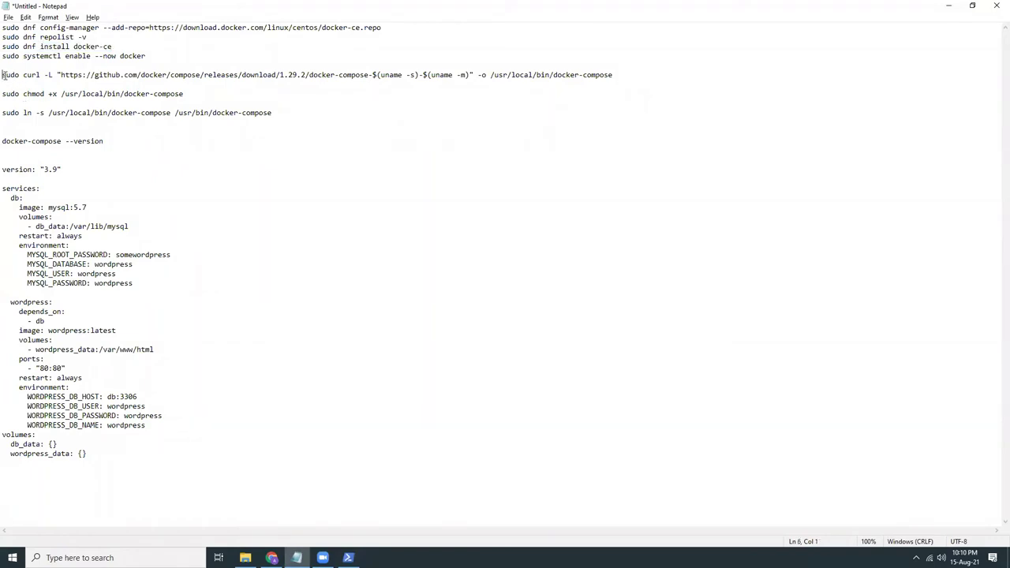
{"action": "left_click", "coordinate": [621, 76], "text": "shift"}
{"action": "left_click", "coordinate": [348, 558]}
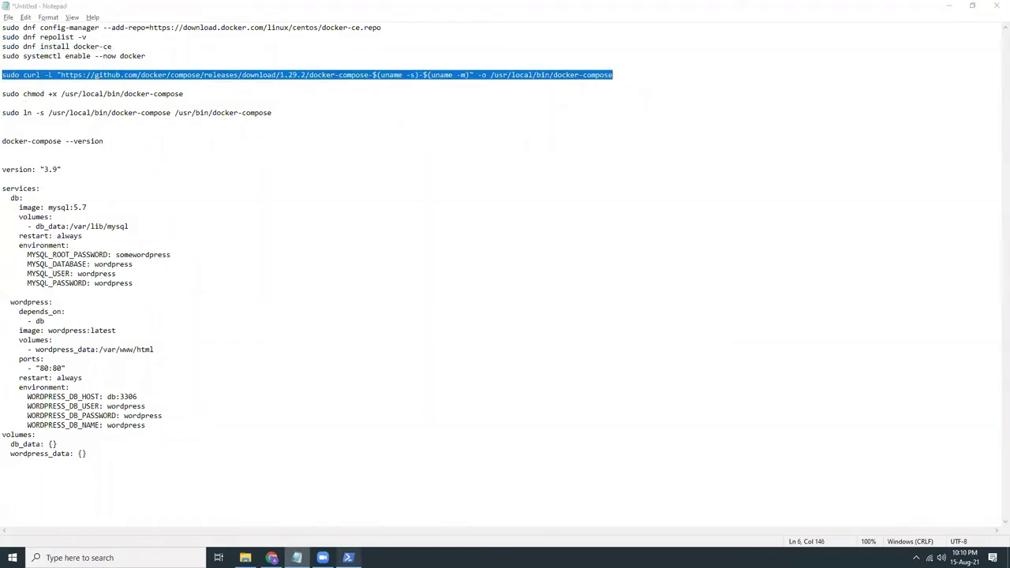
{"action": "right_click", "coordinate": [328, 233]}
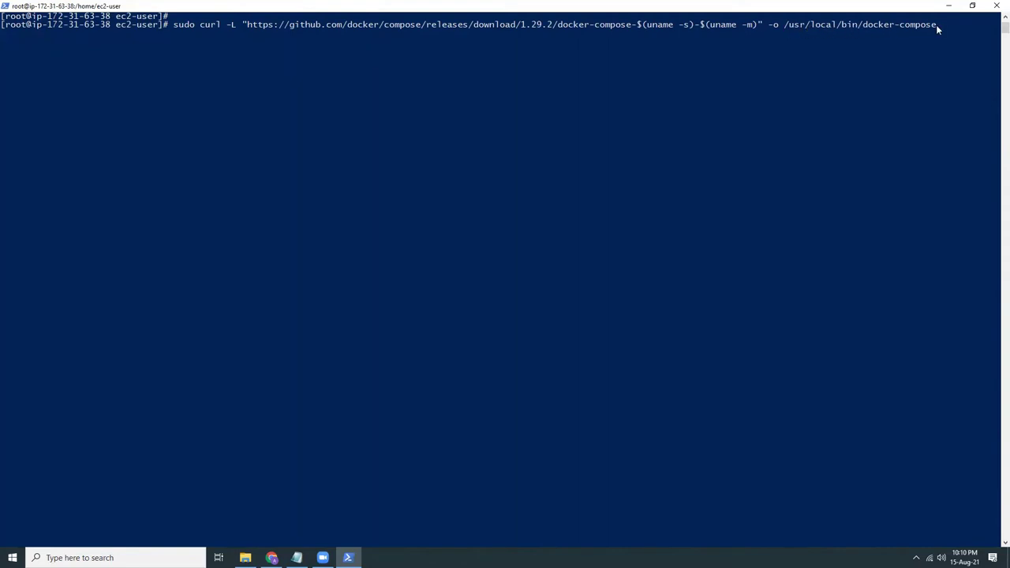
{"action": "key", "text": "Return"}
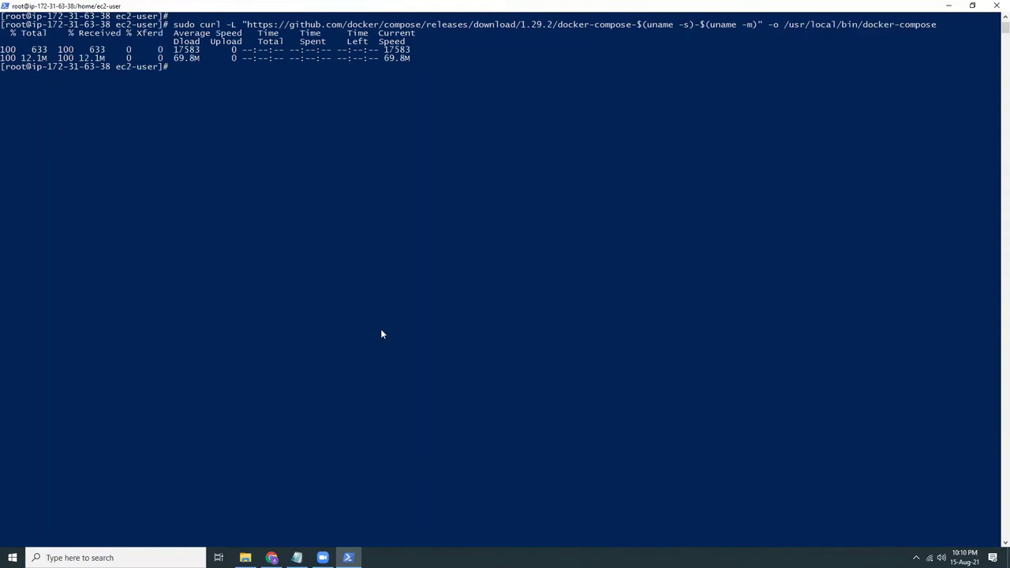
{"action": "type", "text": "/usr/local/bin/dock"}
{"action": "key", "text": "BackSpace"}
{"action": "key", "text": "BackSpace"}
{"action": "key", "text": "BackSpace"}
{"action": "key", "text": "BackSpace"}
{"action": "key", "text": "BackSpace"}
{"action": "key", "text": "BackSpace"}
{"action": "key", "text": "BackSpace"}
{"action": "key", "text": "BackSpace"}
{"action": "key", "text": "BackSpace"}
{"action": "key", "text": "BackSpace"}
{"action": "key", "text": "BackSpace"}
{"action": "key", "text": "BackSpace"}
{"action": "key", "text": "BackSpace"}
{"action": "key", "text": "BackSpace"}
{"action": "key", "text": "BackSpace"}
{"action": "key", "text": "BackSpace"}
{"action": "key", "text": "BackSpace"}
{"action": "key", "text": "BackSpace"}
{"action": "key", "text": "BackSpace"}
{"action": "type", "text": "/usr/local/bin/docker-compose"}
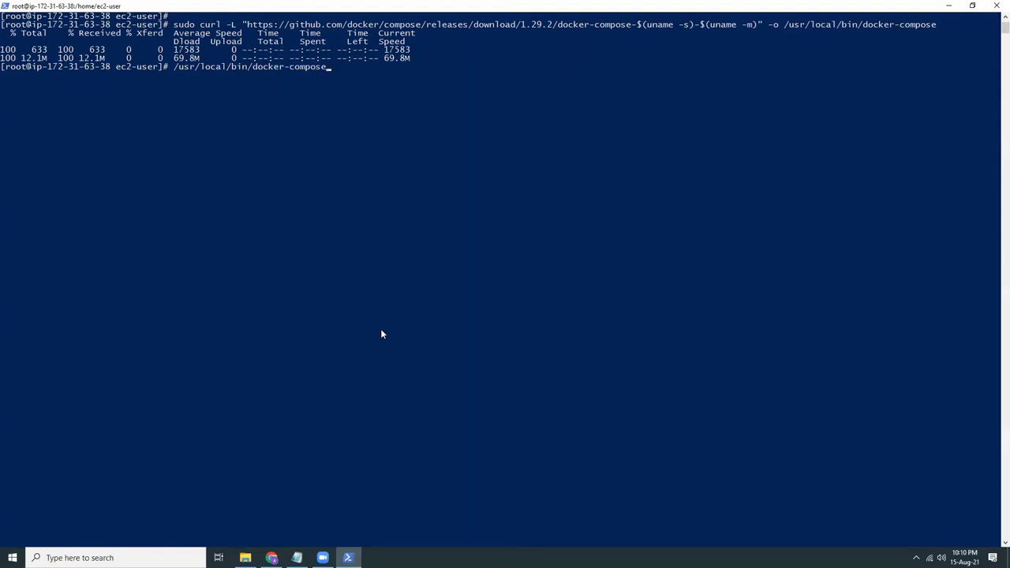
{"action": "key", "text": "BackSpace"}
{"action": "key", "text": "BackSpace"}
{"action": "key", "text": "BackSpace"}
{"action": "key", "text": "BackSpace"}
{"action": "key", "text": "BackSpace"}
{"action": "key", "text": "BackSpace"}
{"action": "key", "text": "BackSpace"}
{"action": "key", "text": "BackSpace"}
{"action": "key", "text": "BackSpace"}
{"action": "key", "text": "BackSpace"}
{"action": "key", "text": "BackSpace"}
{"action": "key", "text": "BackSpace"}
{"action": "key", "text": "BackSpace"}
{"action": "key", "text": "BackSpace"}
{"action": "key", "text": "ctrl+c"}
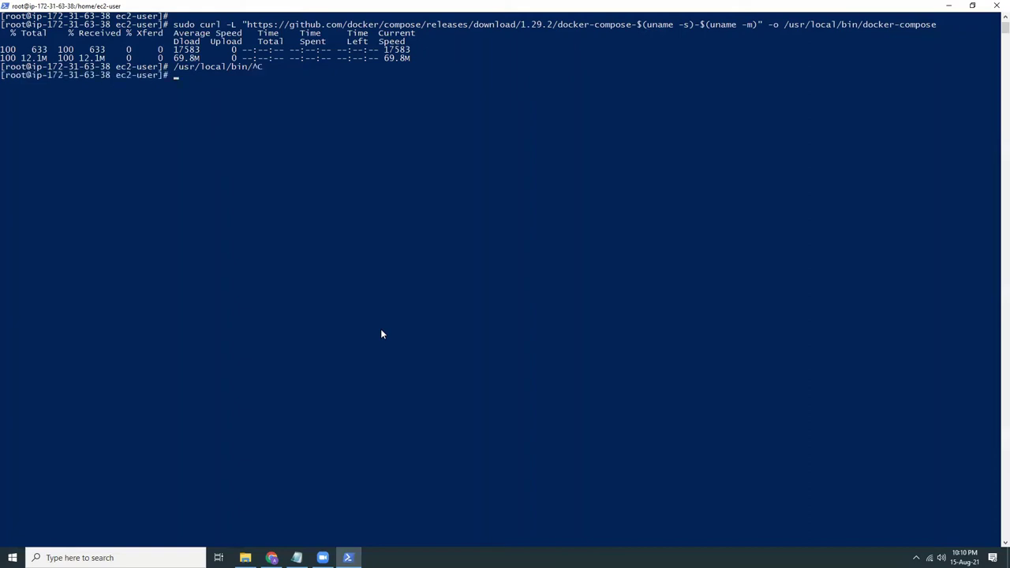
List the contents of the current directory with ls.
{"action": "type", "text": "ls"}
{"action": "key", "text": "Return"}
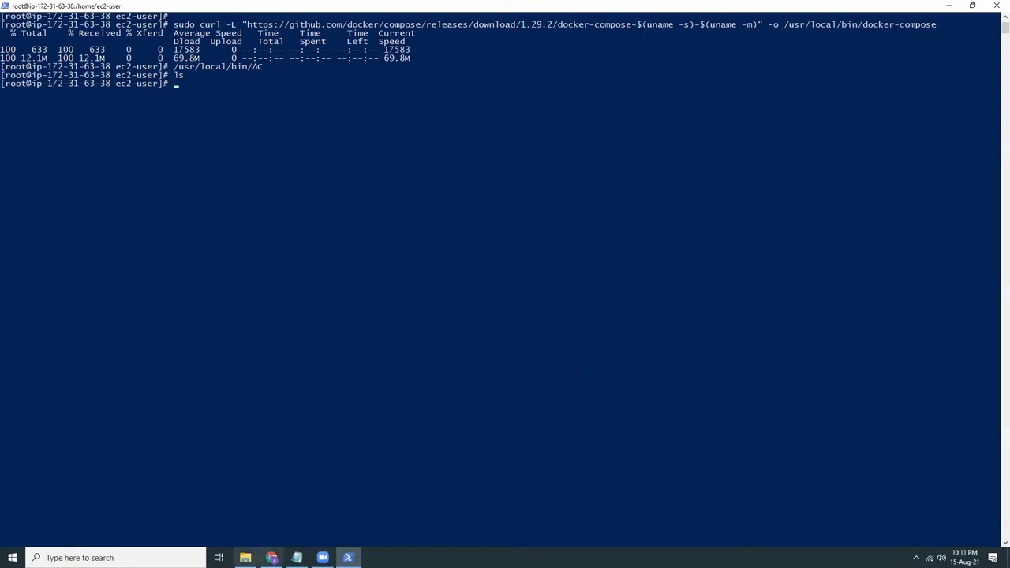
Copy sudo chmod +x /usr/local/bin/docker-compose from Notepad and run it in PowerShell to make the binary executable.
{"action": "left_click", "coordinate": [297, 557]}
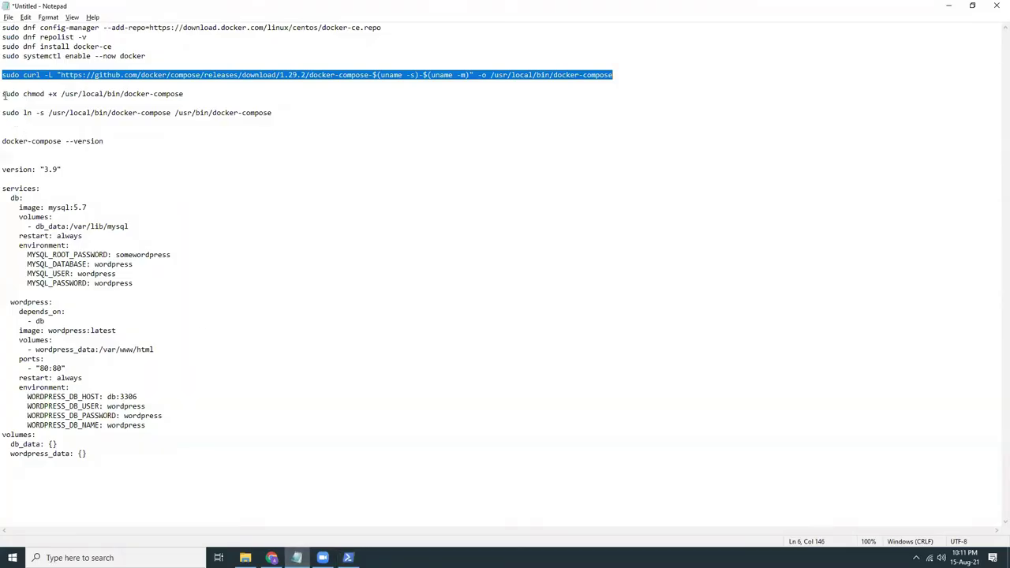
{"action": "left_click_drag", "start_coordinate": [2, 93], "coordinate": [194, 93]}
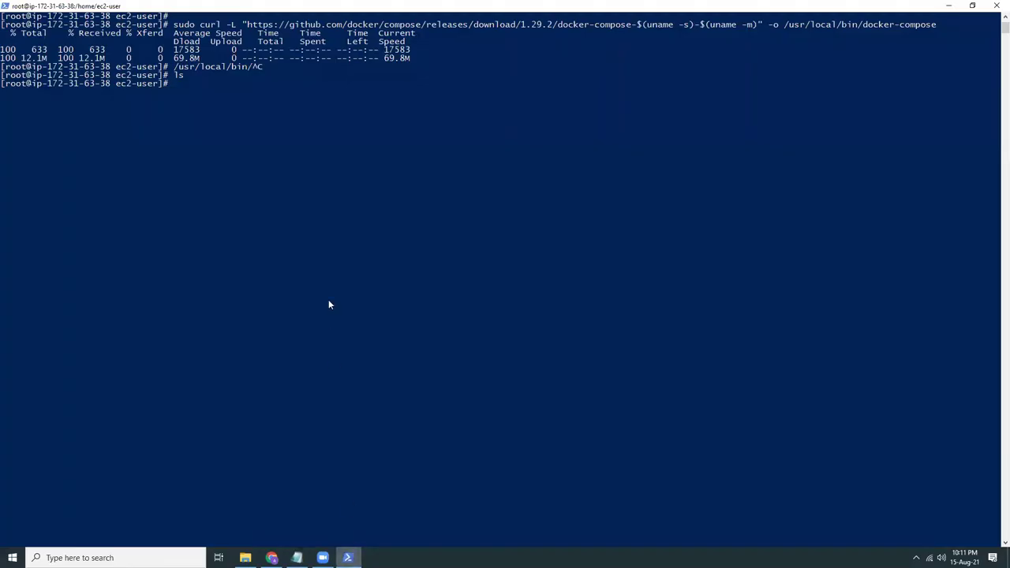
{"action": "left_click", "coordinate": [348, 558]}
{"action": "type", "text": "sud"}
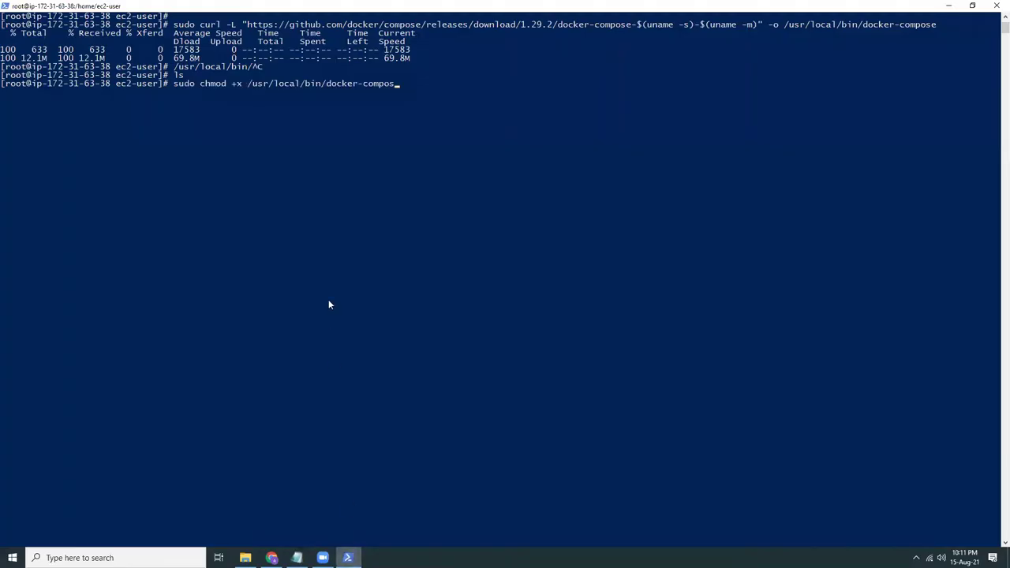
{"action": "key", "text": "Return"}
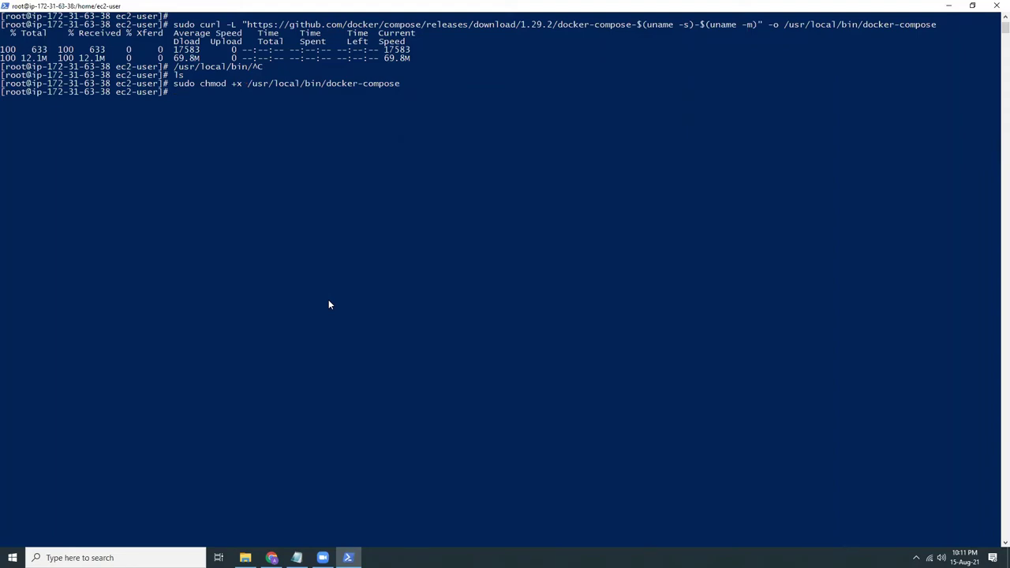
Check the Docker Compose version through its full path with /usr/local/bin/docker-compose -v.
{"action": "type", "text": "/usr/local/bin/docker-compose"}
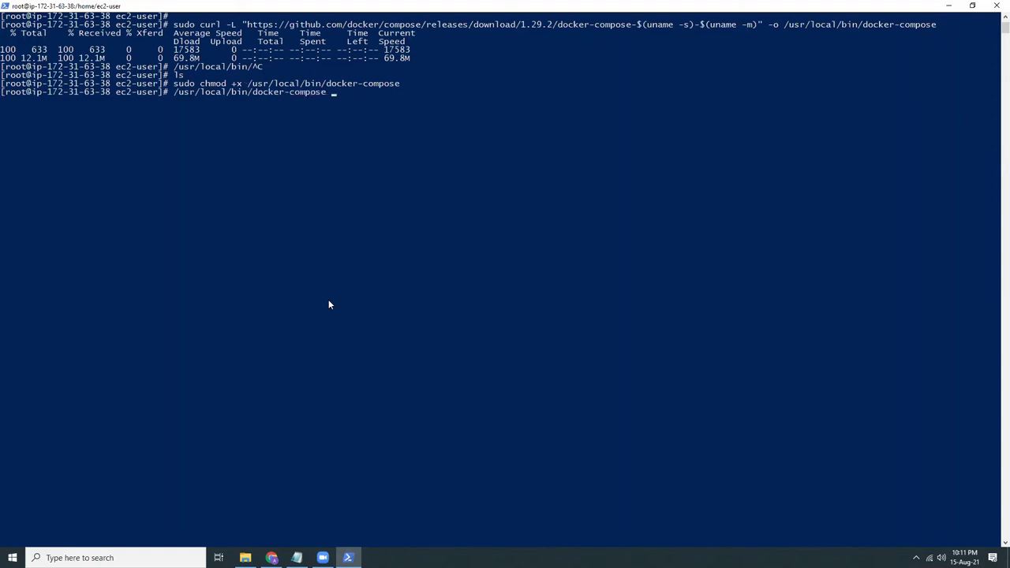
{"action": "type", "text": " -v"}
{"action": "key", "text": "Return"}
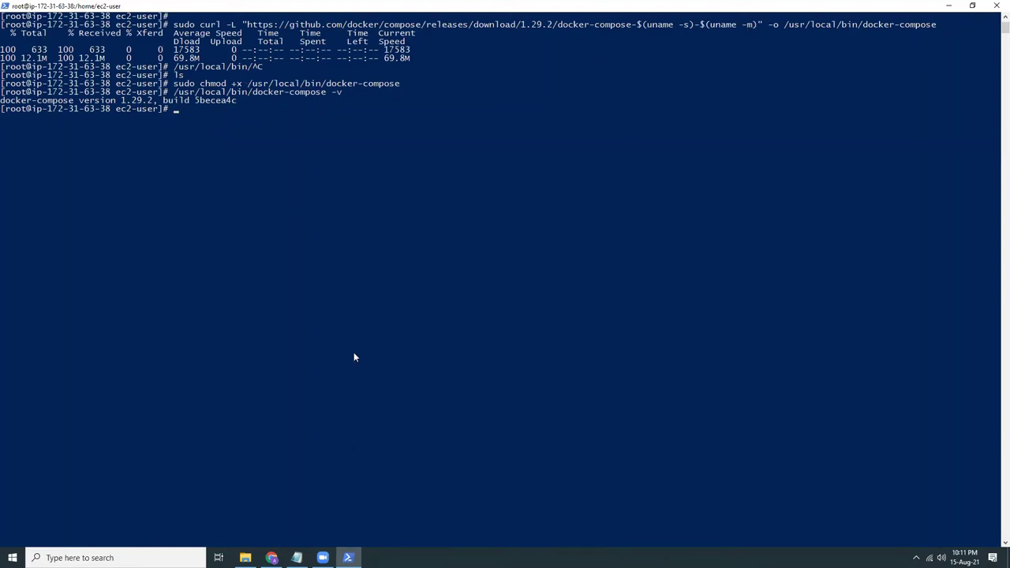
Copy sudo ln -s /usr/local/bin/docker-compose /usr/bin/docker-compose from Notepad and run it in PowerShell to create the symbolic link.
{"action": "left_click", "coordinate": [296, 558]}
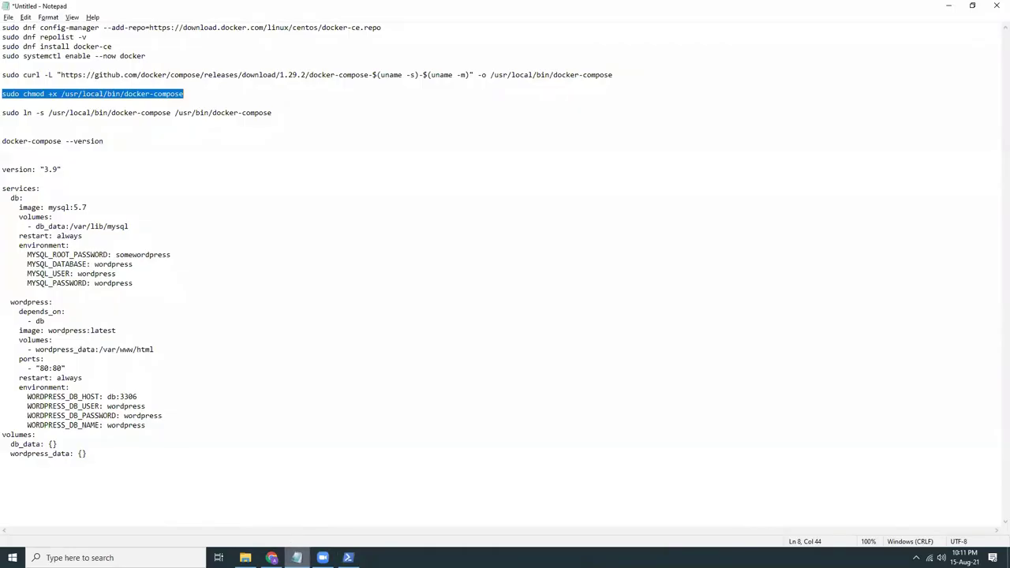
{"action": "left_click", "coordinate": [4, 113]}
{"action": "left_click", "coordinate": [288, 113], "text": "shift"}
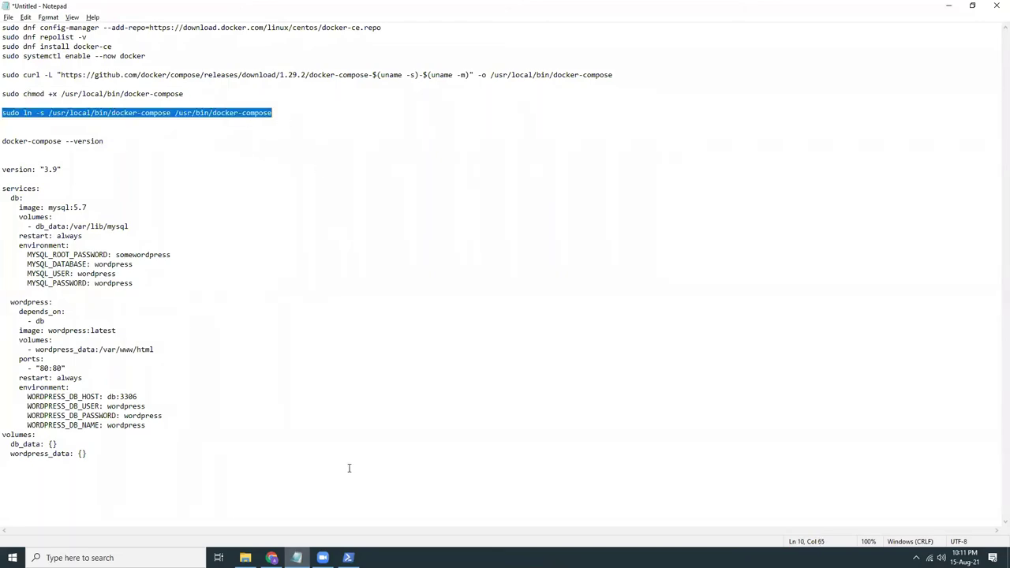
{"action": "key", "text": "ctrl+c"}
{"action": "left_click", "coordinate": [348, 558]}
{"action": "right_click", "coordinate": [282, 186]}
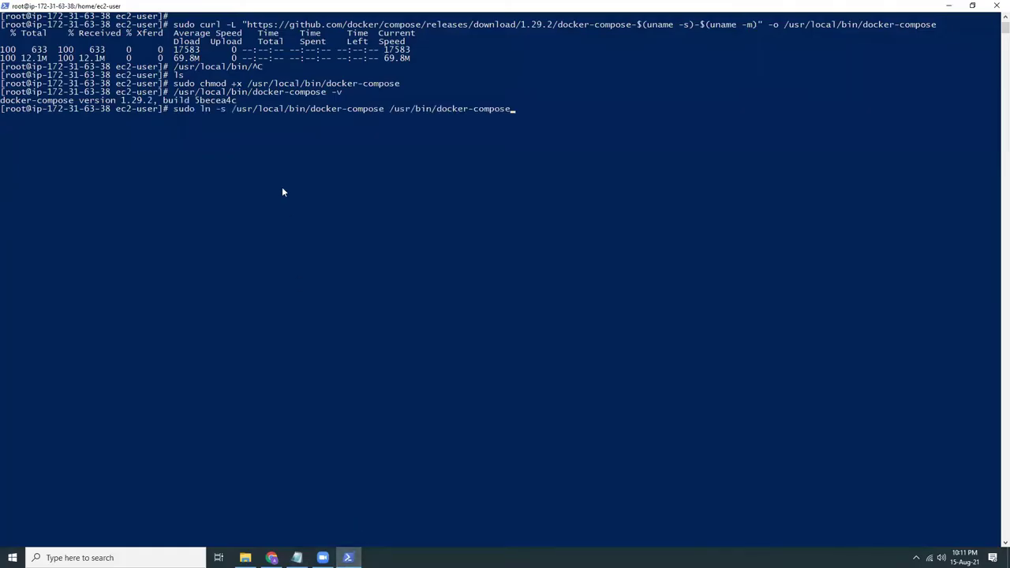
{"action": "key", "text": "Return"}
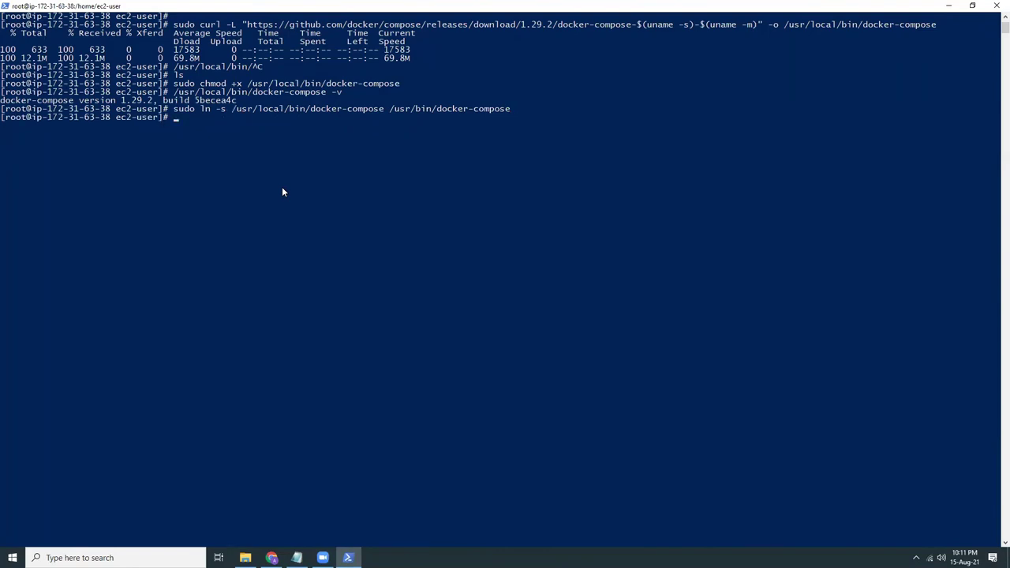
Check the version through the symbolic link with docker-compose -v, and clear the terminal.
{"action": "type", "text": "docker-compose -v"}
{"action": "key", "text": "Return"}
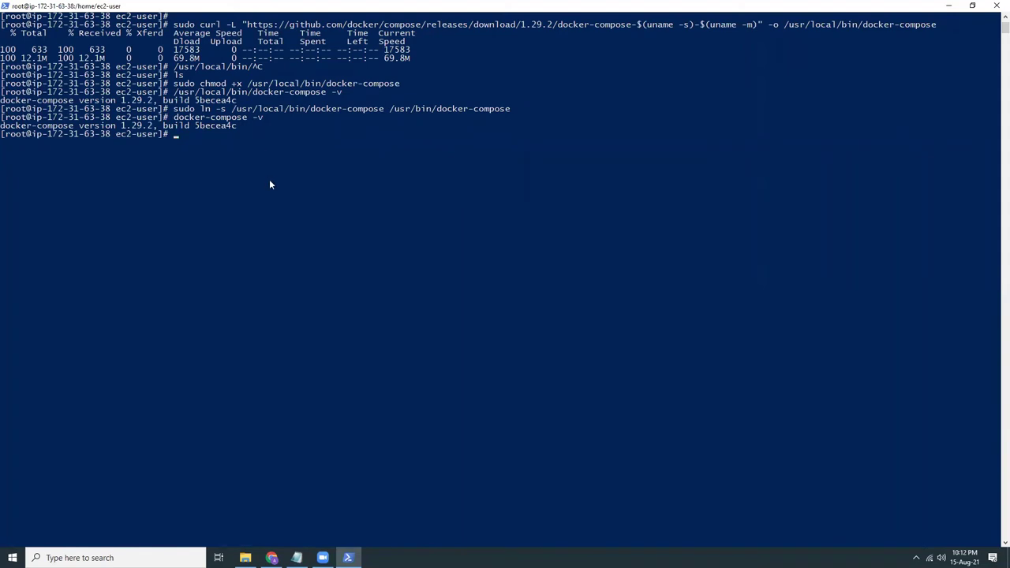
{"action": "type", "text": "clear"}
{"action": "key", "text": "Return"}
{"action": "key", "text": "Return"}
{"action": "key", "text": "Return"}
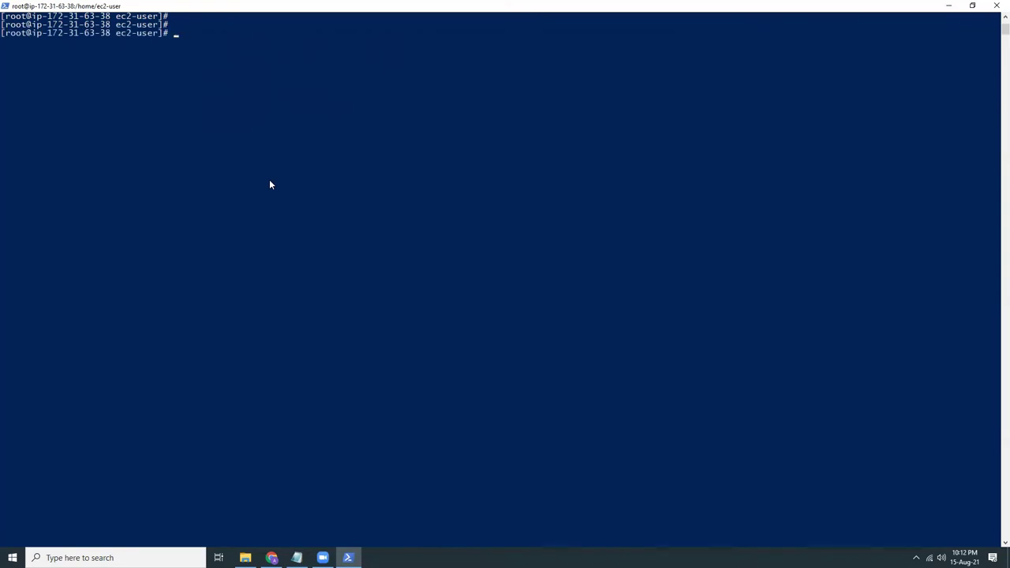
Create a directory named wordpress with mkdir and change into it.
{"action": "type", "text": "mkdir wordpress"}
{"action": "key", "text": "Return"}
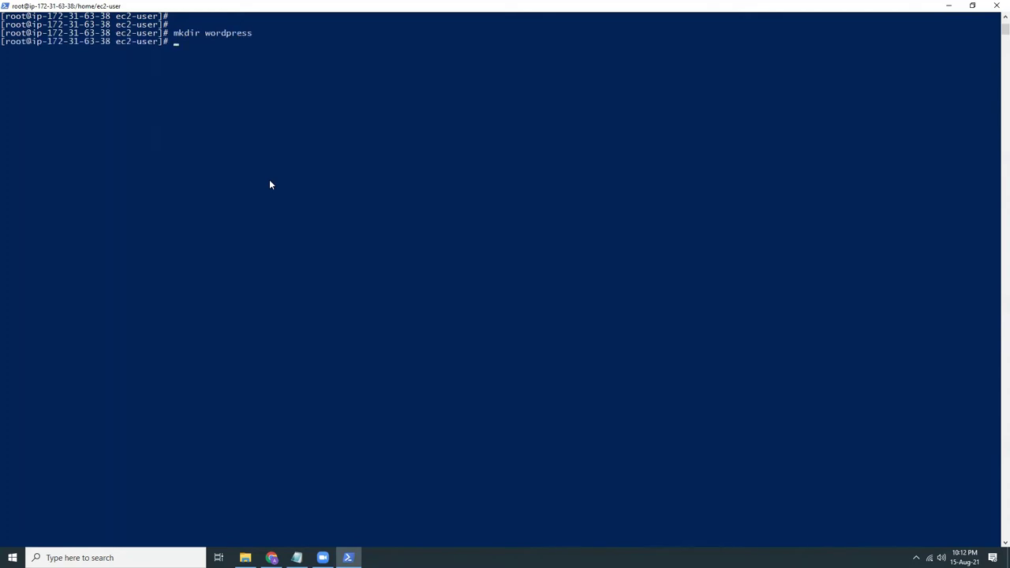
{"action": "type", "text": "cd word"}
{"action": "key", "text": "Tab"}
{"action": "key", "text": "Return"}
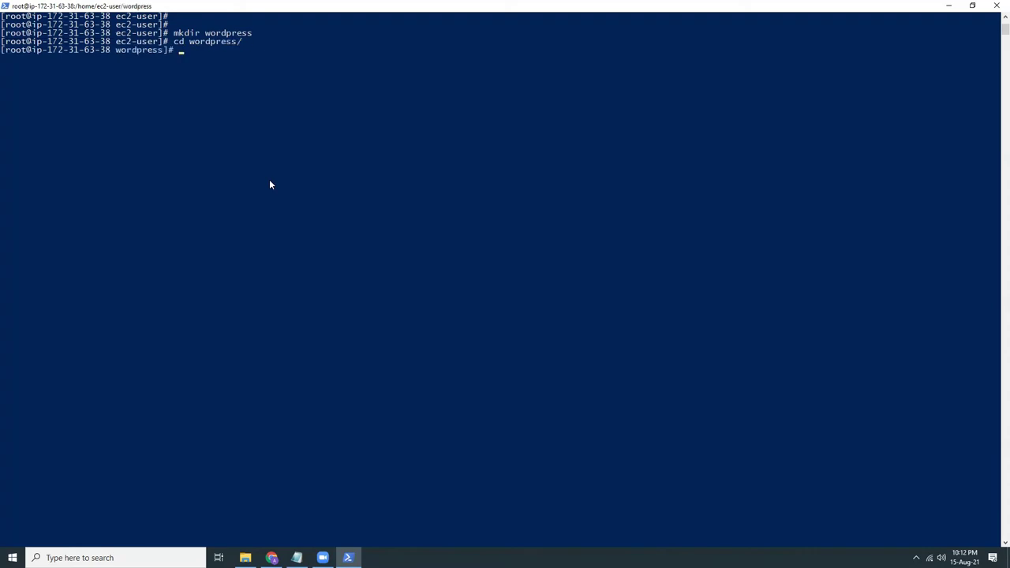
Create docker-compose.yml with sudo vi, paste the MySQL and WordPress service definitions from Notepad, including the database passwords, and save and quit.
{"action": "type", "text": "sudo vi docker-compose."}
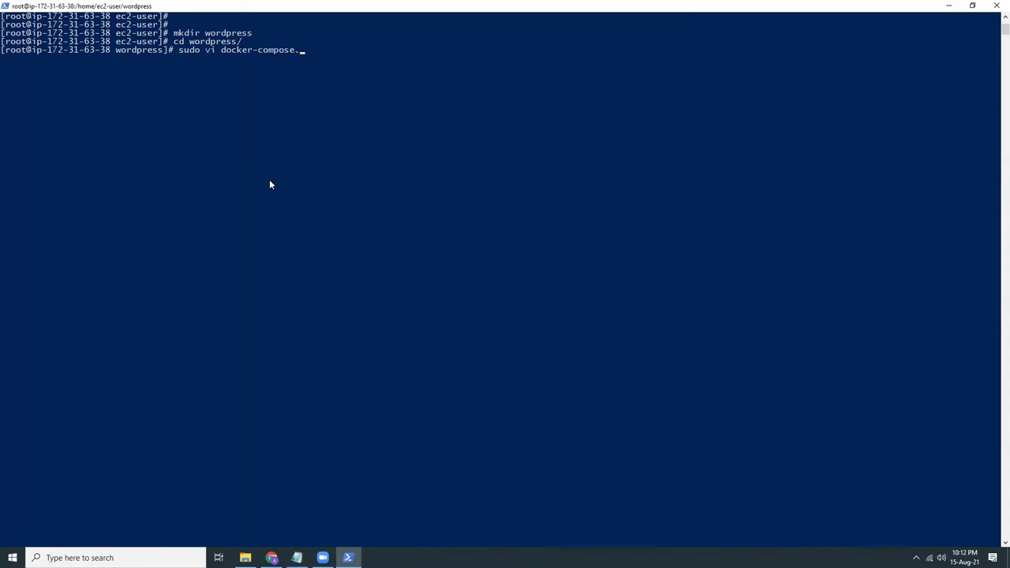
{"action": "type", "text": "yml"}
{"action": "key", "text": "Return"}
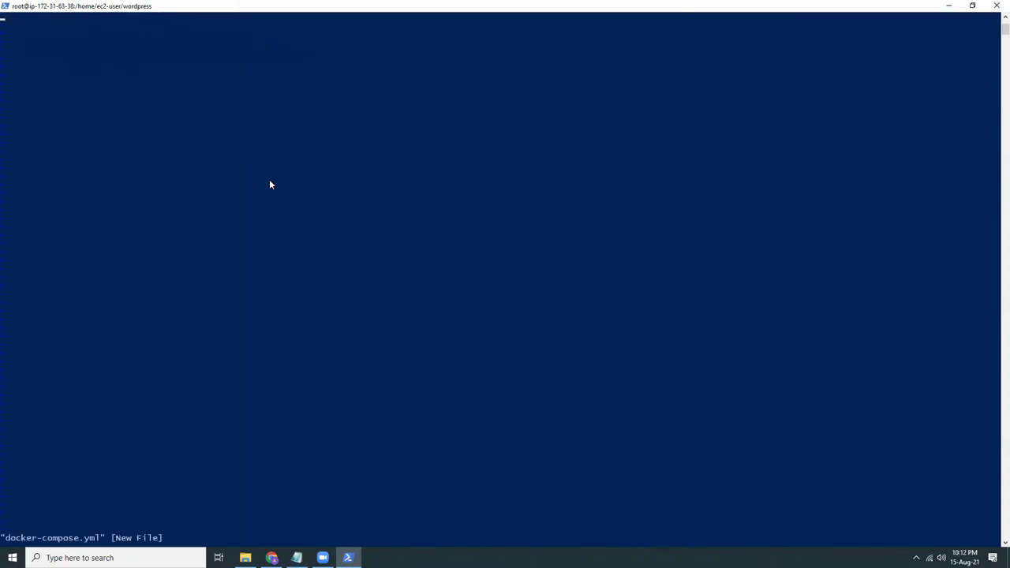
{"action": "key", "text": "i"}
{"action": "left_click", "coordinate": [296, 558]}
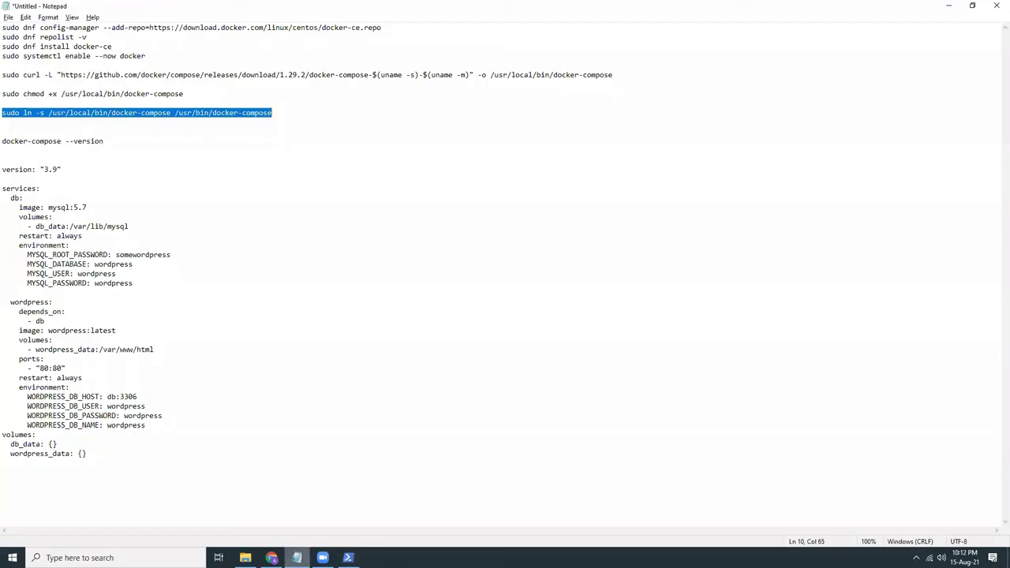
{"action": "left_click_drag", "start_coordinate": [4, 172], "coordinate": [116, 452]}
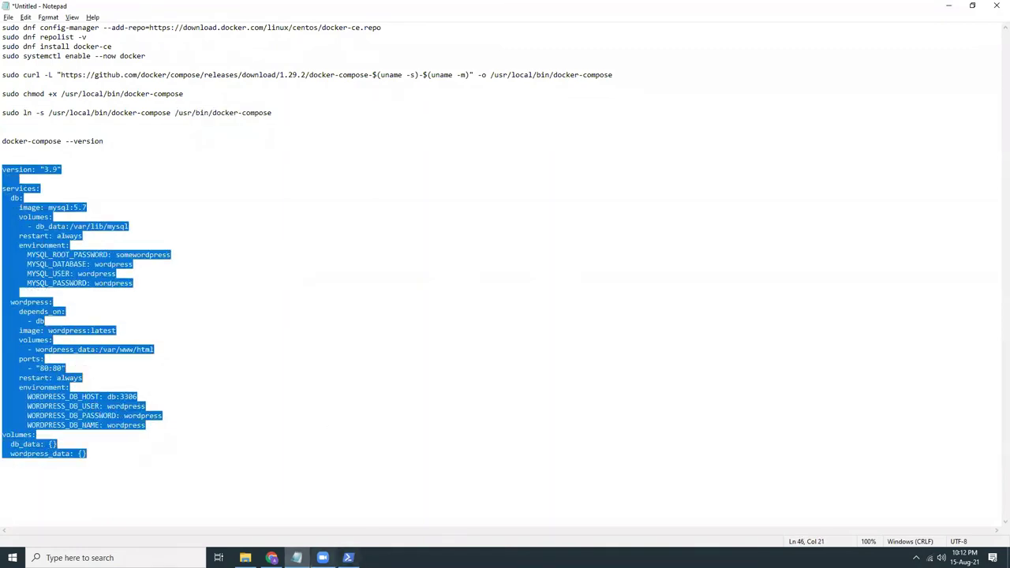
{"action": "left_click", "coordinate": [347, 557]}
{"action": "right_click", "coordinate": [219, 239]}
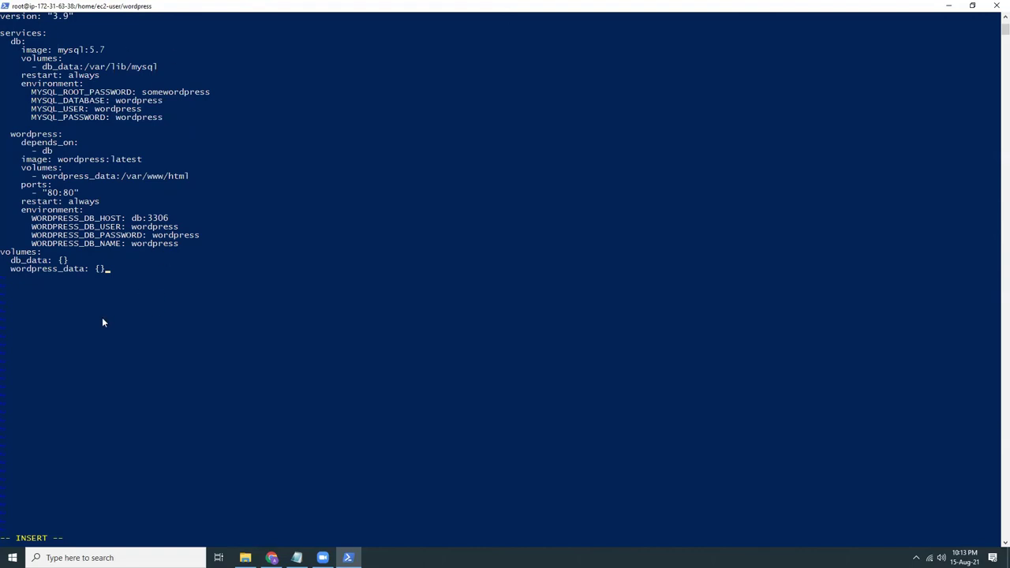
{"action": "key", "text": "Escape"}
{"action": "type", "text": "wq"}
{"action": "key", "text": "Return"}
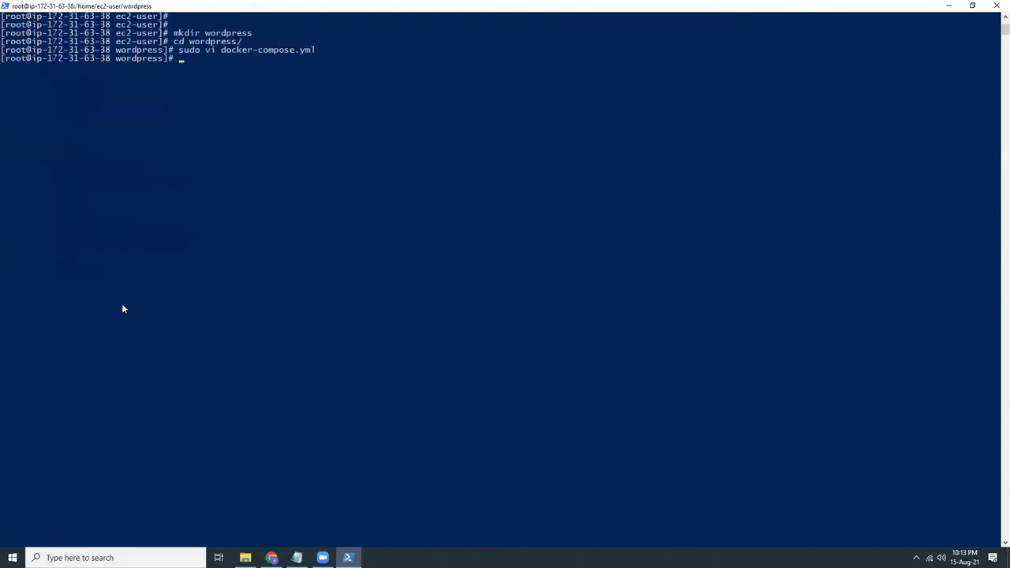
Start the MySQL and WordPress containers in the background with docker-compose up -d.
{"action": "type", "text": "docker-compose up -d"}
{"action": "key", "text": "Return"}
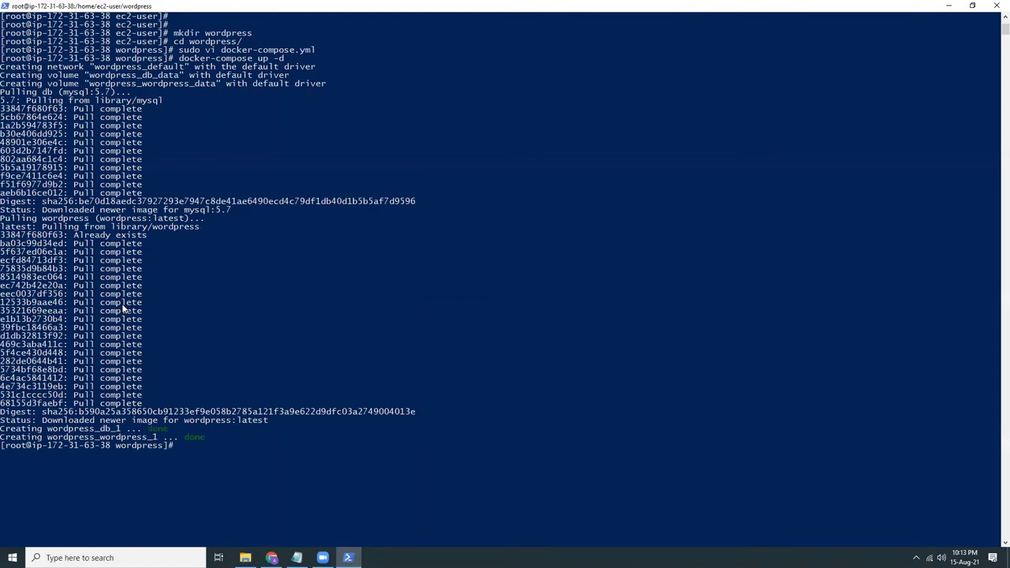
Switch to Chrome, copy the public IPv4 DNS from the EC2 instance summary, and open it in a new browser tab.
{"action": "left_click", "coordinate": [272, 558]}
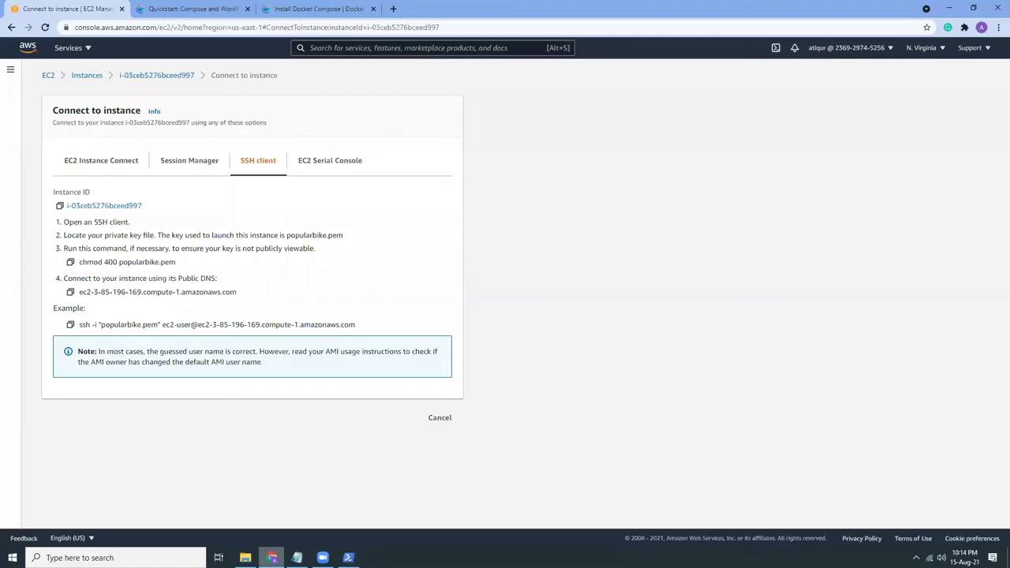
{"action": "left_click", "coordinate": [140, 75]}
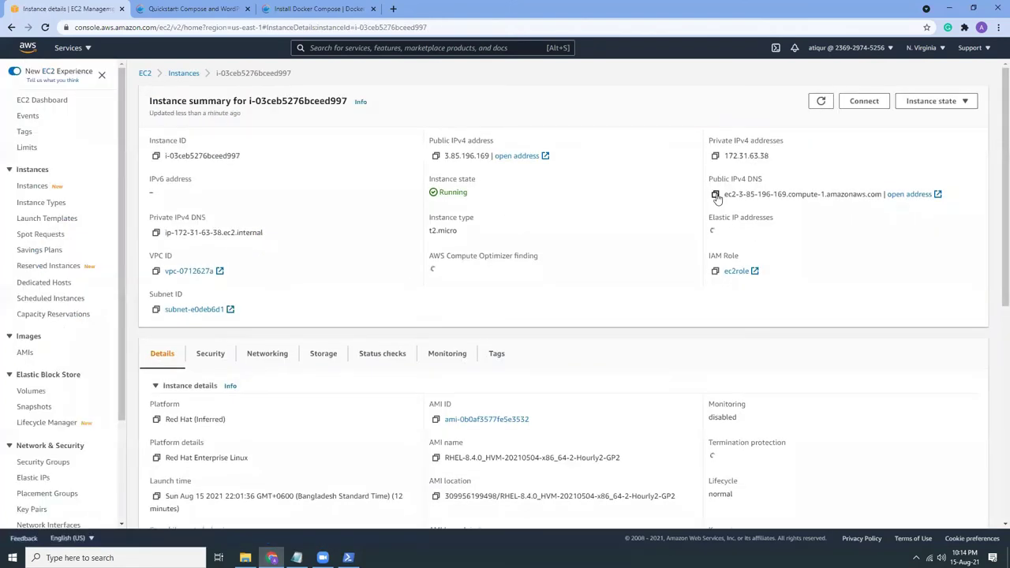
{"action": "left_click", "coordinate": [715, 196]}
{"action": "key", "text": "ctrl+t"}
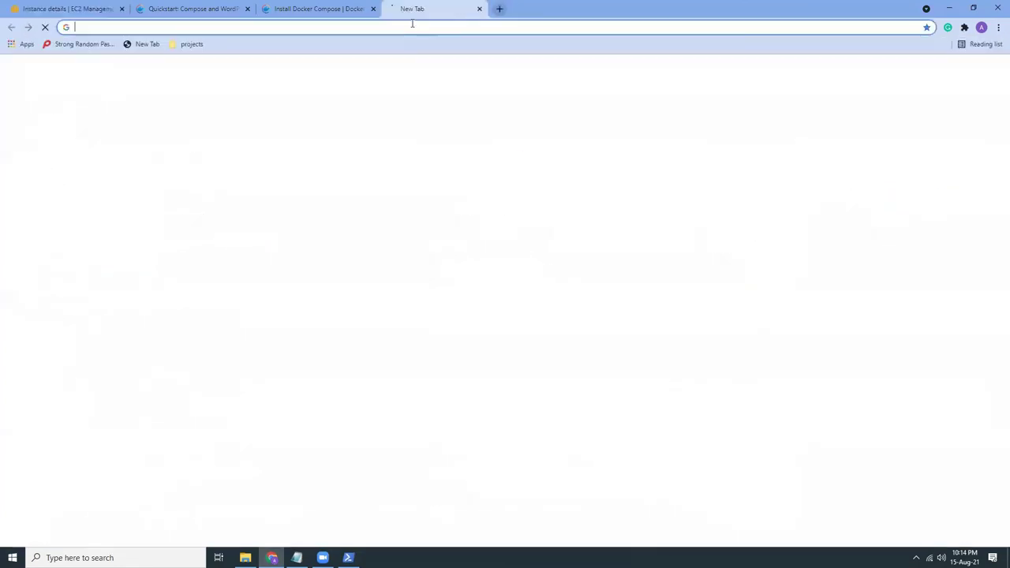
{"action": "key", "text": "ctrl+v"}
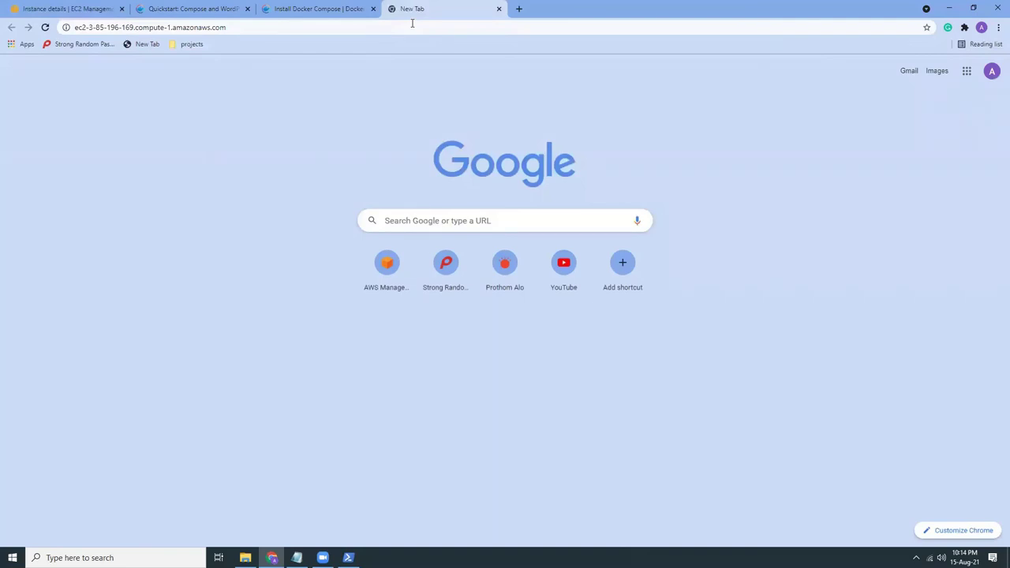
{"action": "key", "text": "Return"}
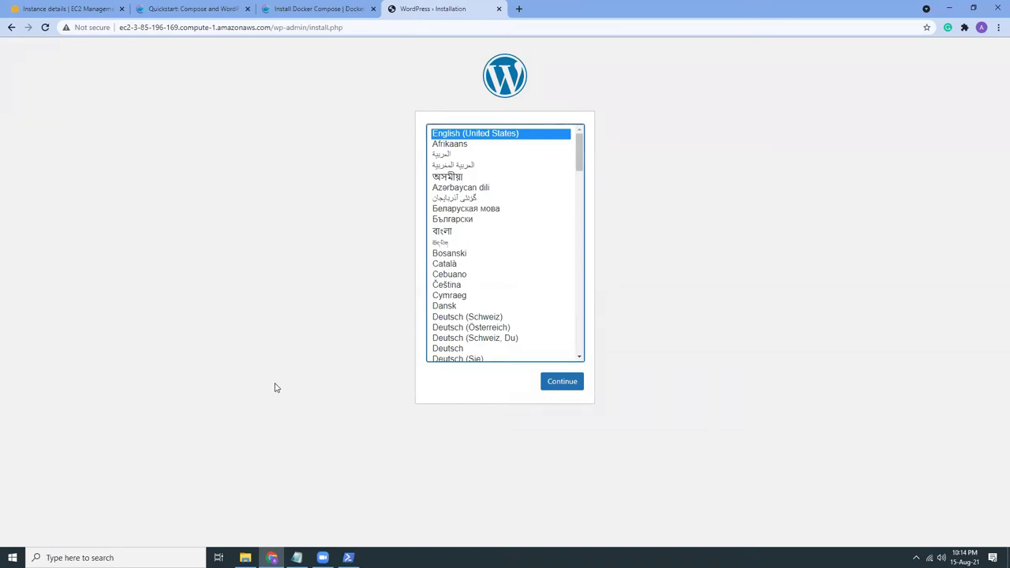
Continue the WordPress installation with English (United States) as the language.
{"action": "left_click", "coordinate": [276, 387]}
{"action": "left_click", "coordinate": [565, 384]}
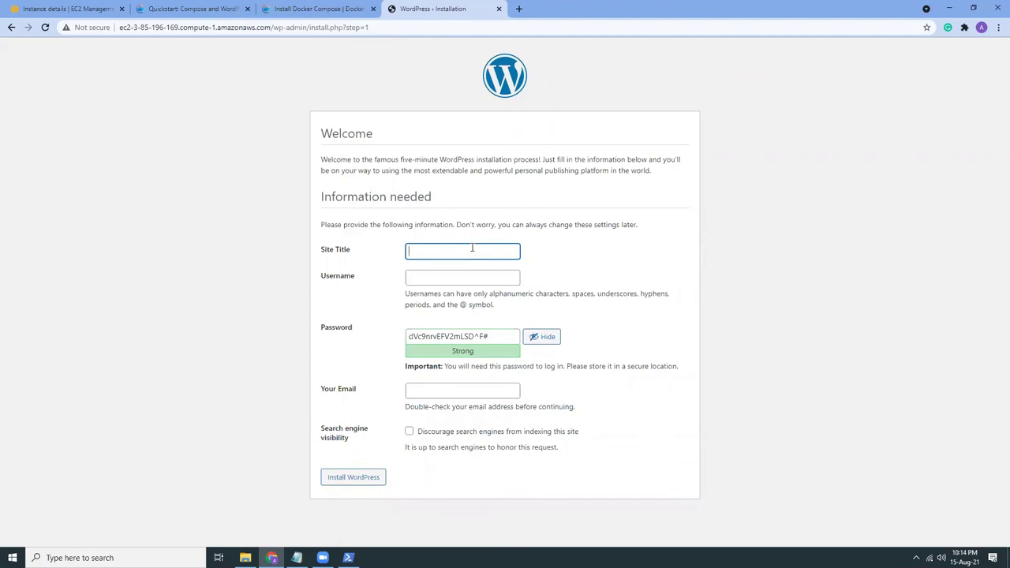
Set both the site title and username to wordpress, fill in the administrator's e-mail, keep the generated password, and install WordPress.
{"action": "left_click", "coordinate": [472, 248]}
{"action": "left_click", "coordinate": [467, 273]}
{"action": "left_click", "coordinate": [467, 273]}
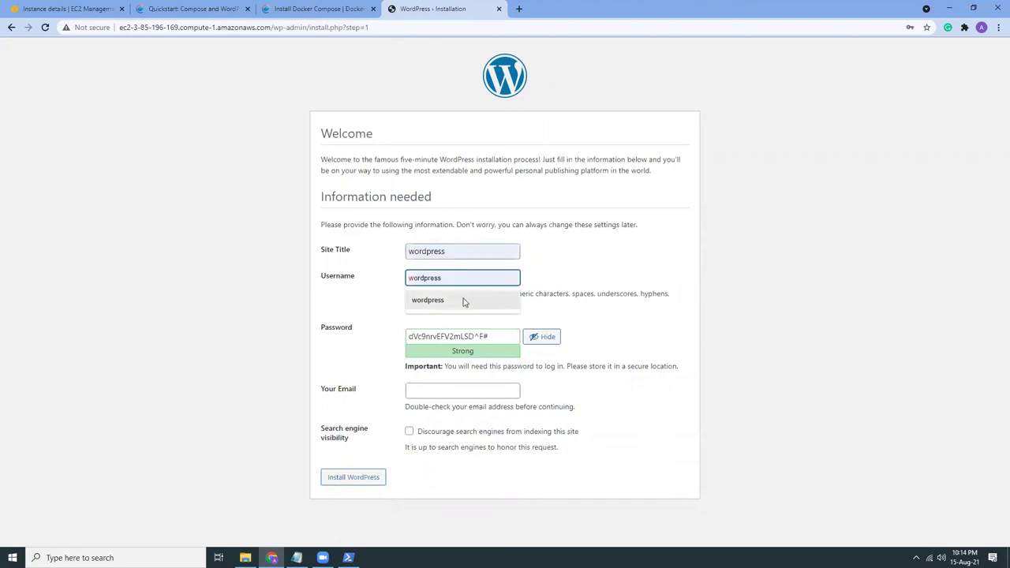
{"action": "left_click", "coordinate": [465, 298]}
{"action": "left_click", "coordinate": [437, 392]}
{"action": "left_click", "coordinate": [442, 412]}
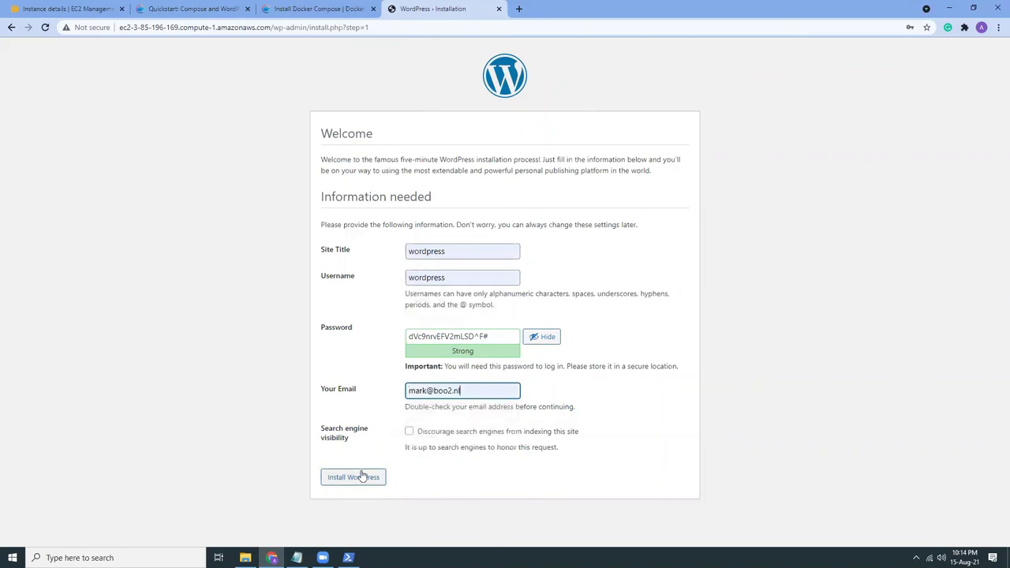
{"action": "left_click", "coordinate": [361, 476]}
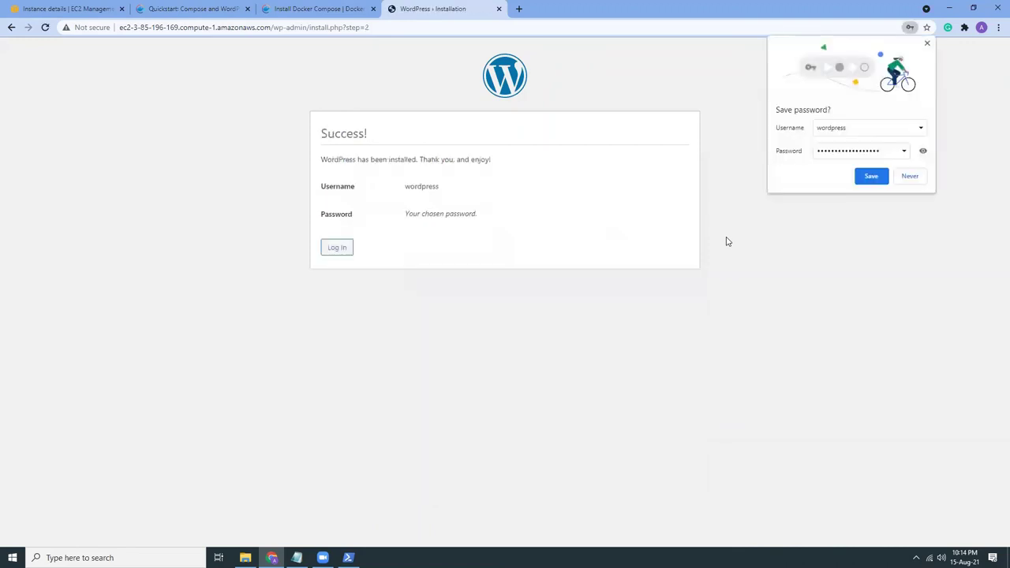
Save the WordPress credentials in the browser, open the login page, and log in as wordpress with the saved account password.
{"action": "left_click", "coordinate": [860, 176]}
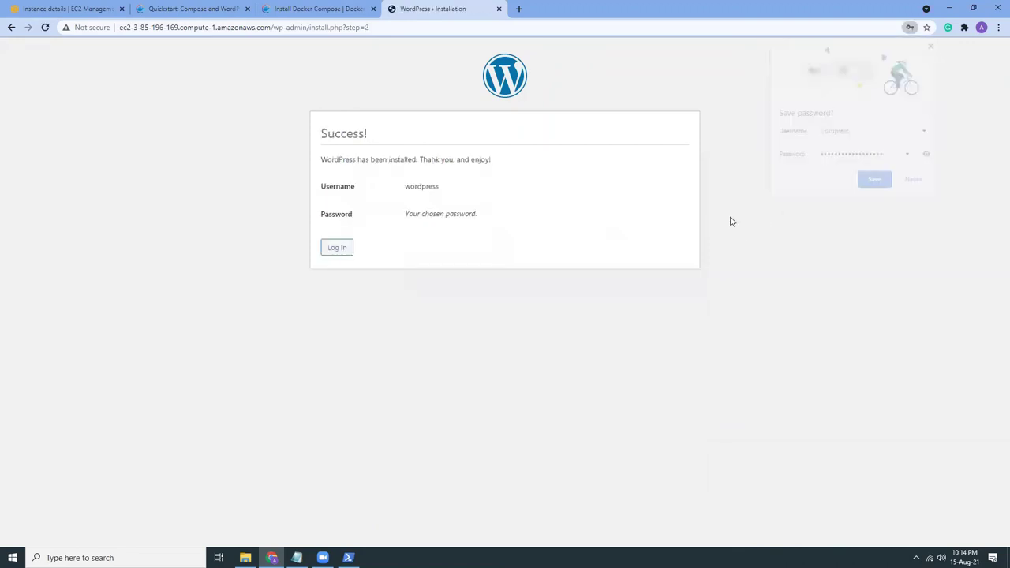
{"action": "left_click", "coordinate": [336, 248]}
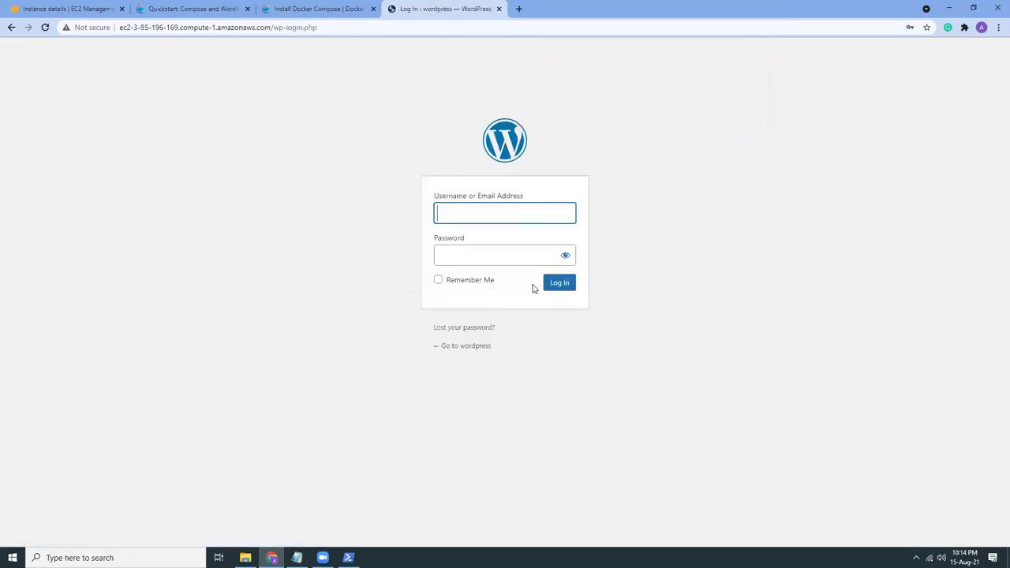
{"action": "left_click", "coordinate": [497, 214]}
{"action": "left_click", "coordinate": [498, 239]}
{"action": "left_click", "coordinate": [556, 284]}
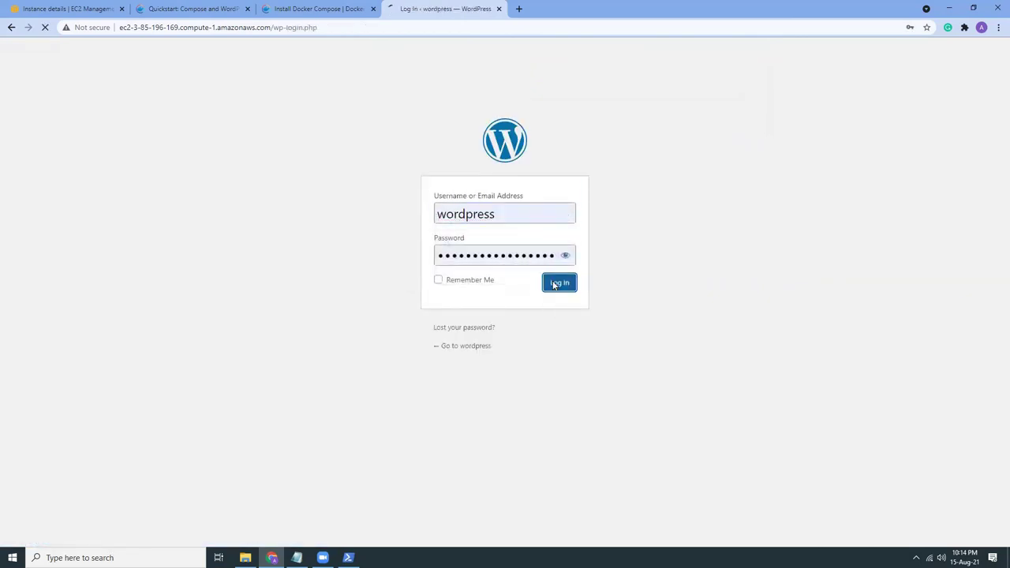